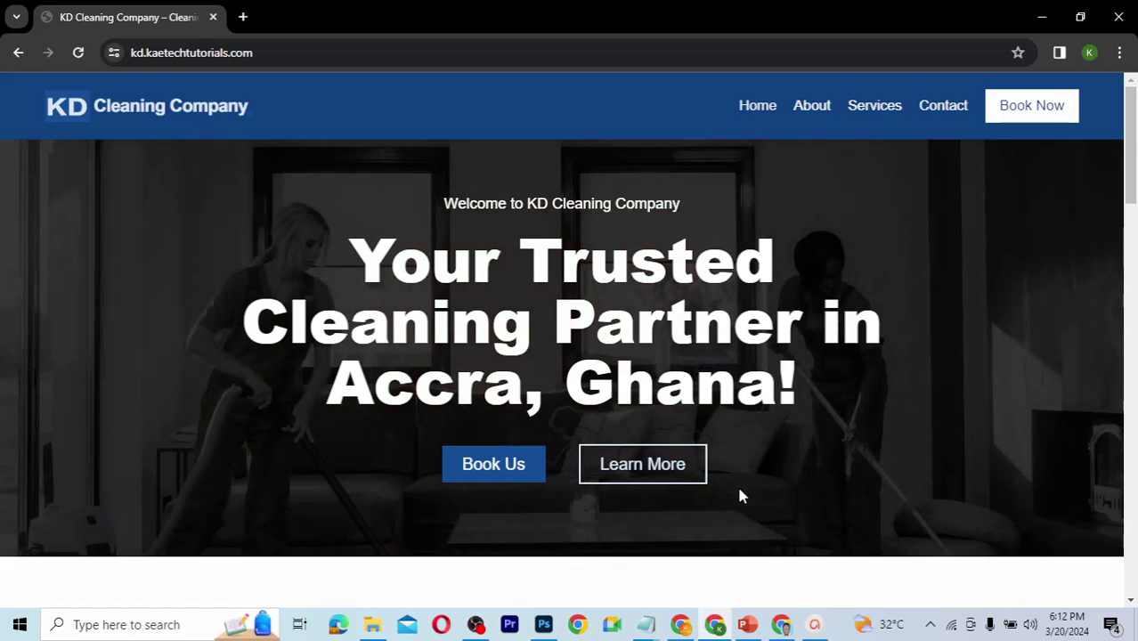
Step: Examine the buzuuzu.com contact page as a web app example, including its install prompt and mobile layout, without installing it
left_click(681, 624)
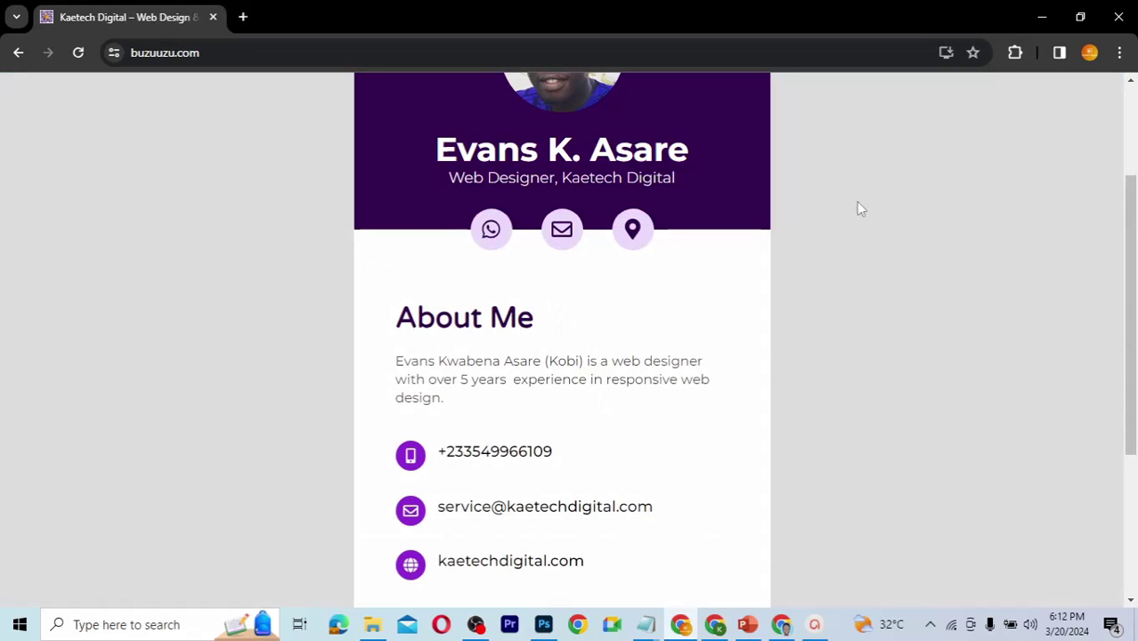
scroll(1129, 267, "up", 2)
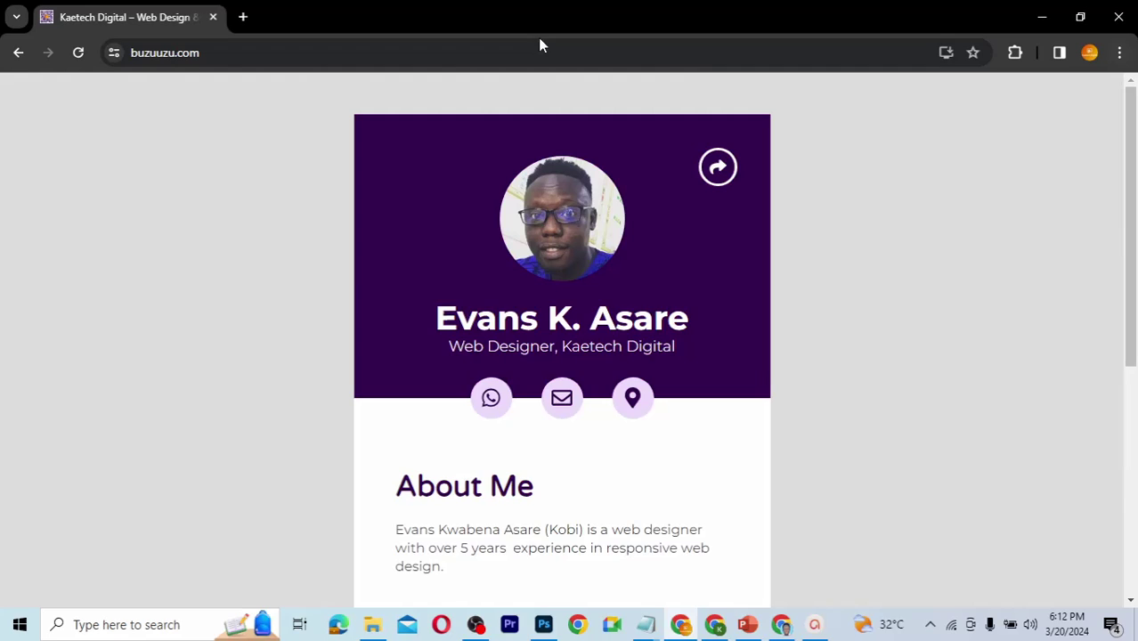
left_click(78, 52)
left_click(945, 53)
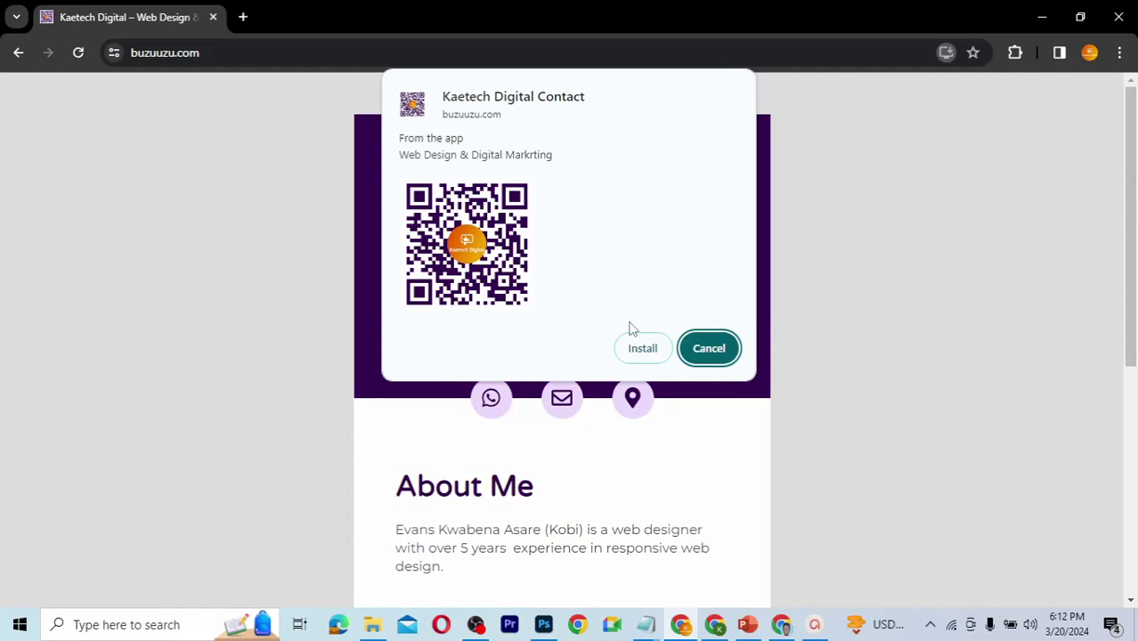
left_click(709, 348)
scroll(905, 394, "down", 1)
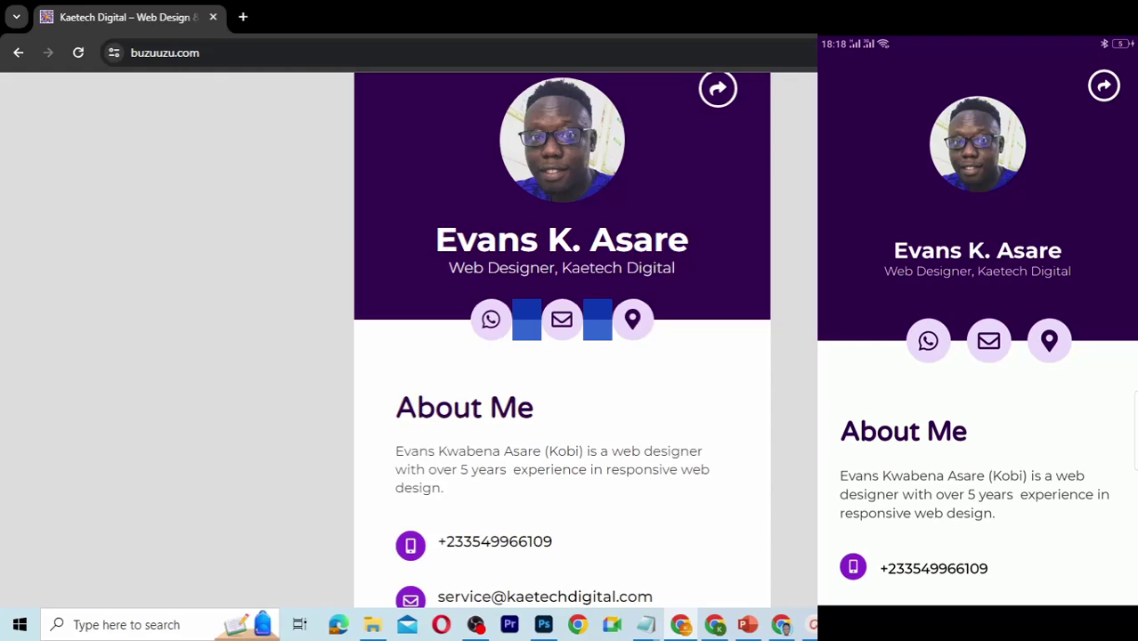
left_click_drag(1054, 455, 1065, 303)
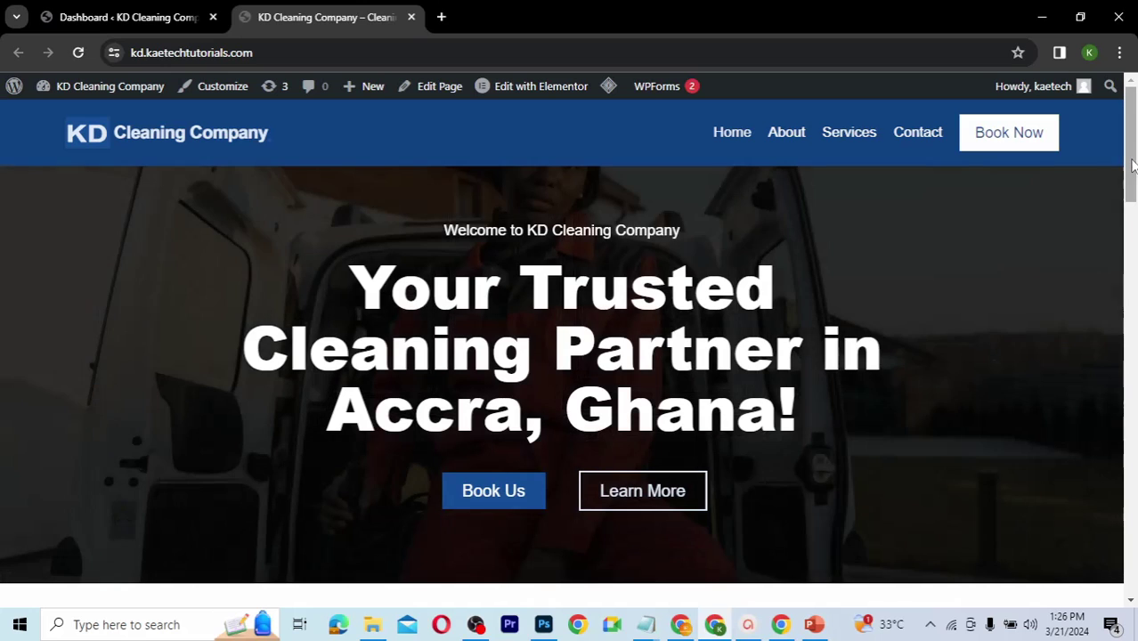
Step: Look over the KD Cleaning Company homepage and reload it
scroll(1133, 165, "down", 4)
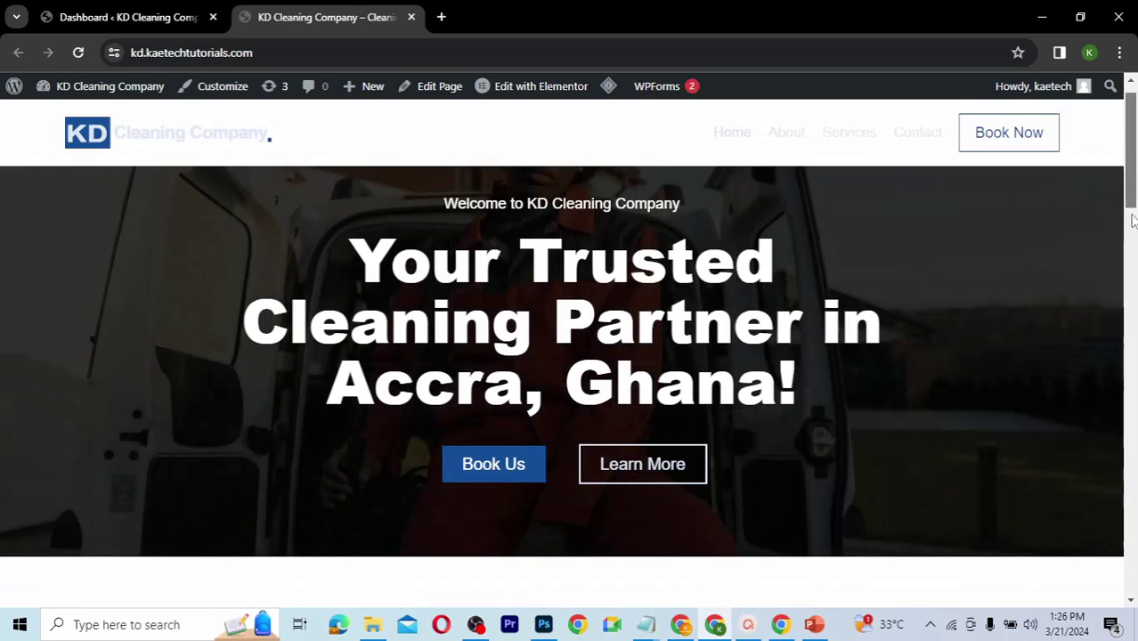
left_click_drag(1133, 152, 1095, 131)
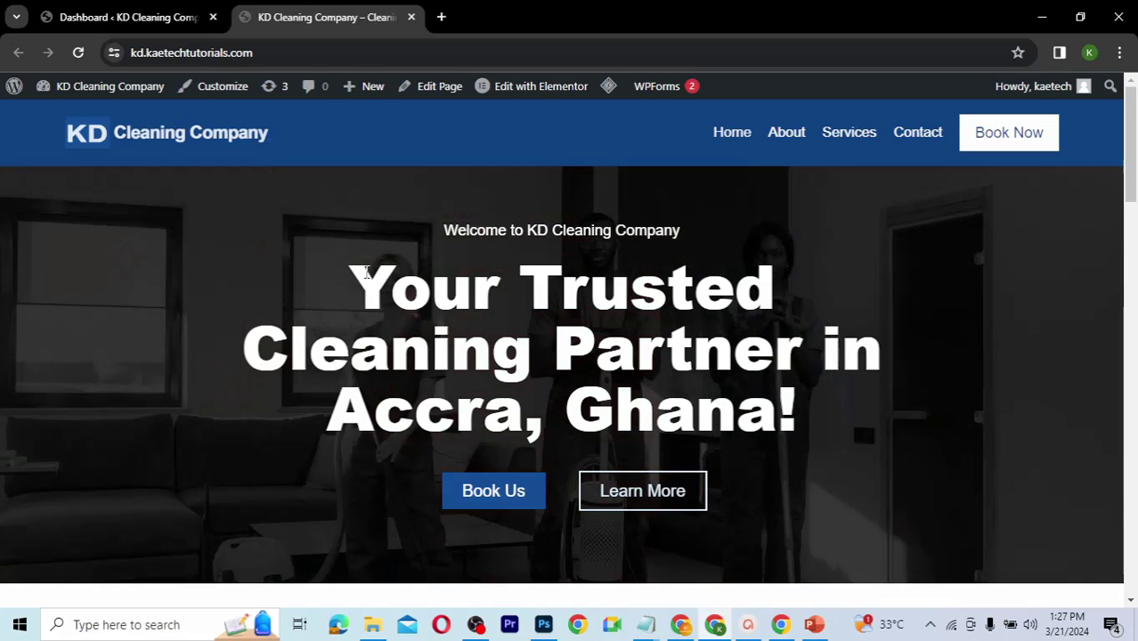
left_click(76, 52)
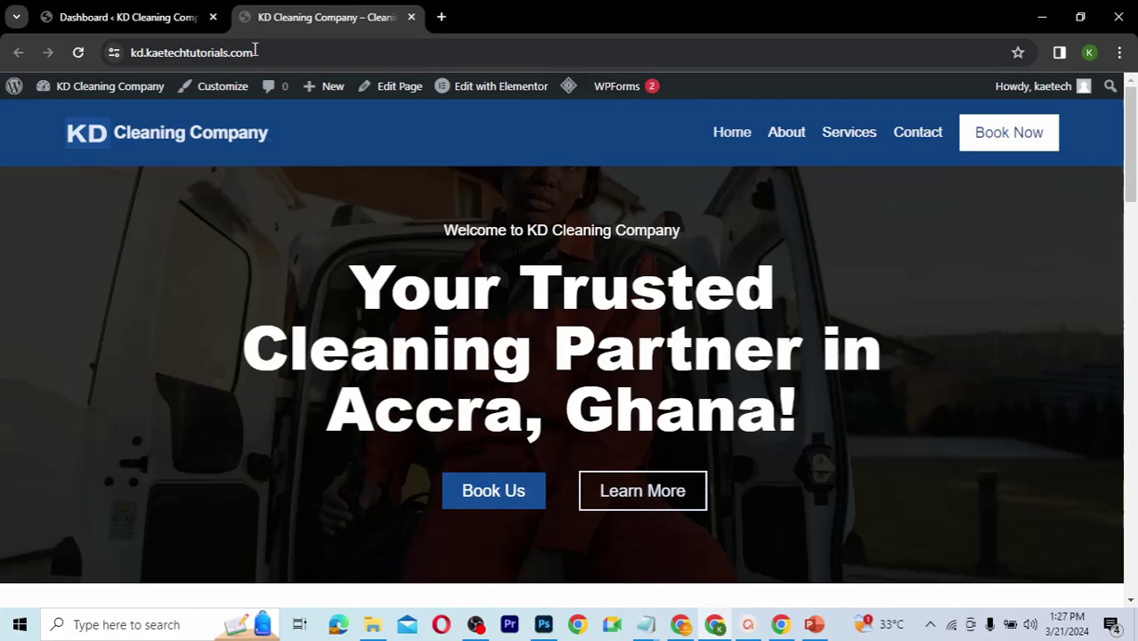
Step: Search the WordPress plugin directory for "super progressive web apps" and install and activate the Super Progressive Web Apps plugin
left_click(105, 19)
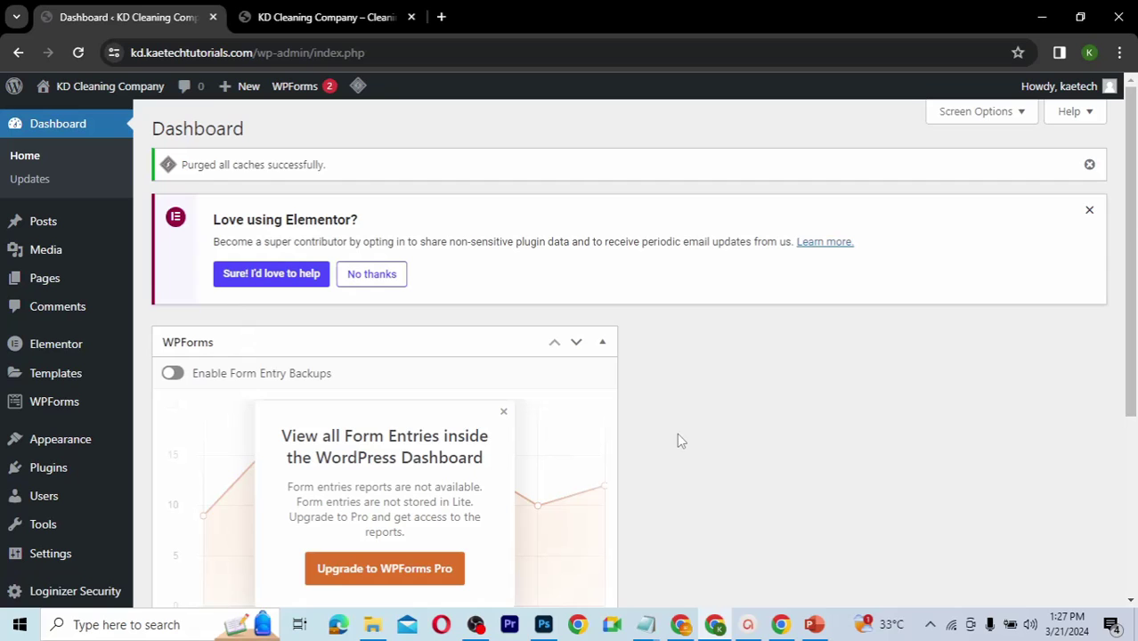
mouse_move(49, 476)
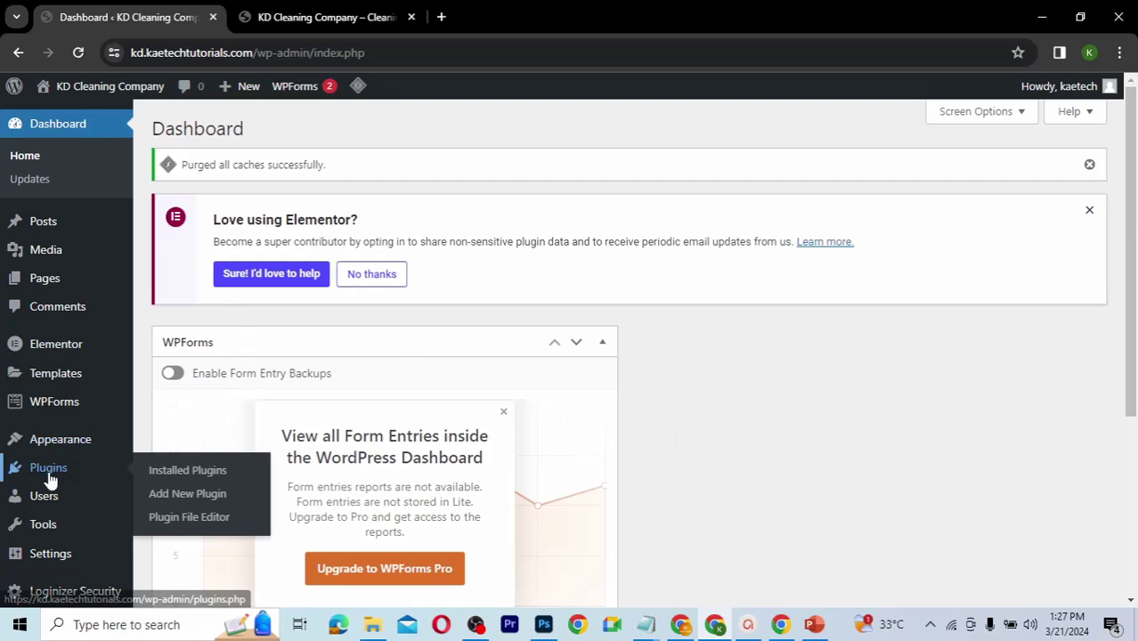
left_click(185, 496)
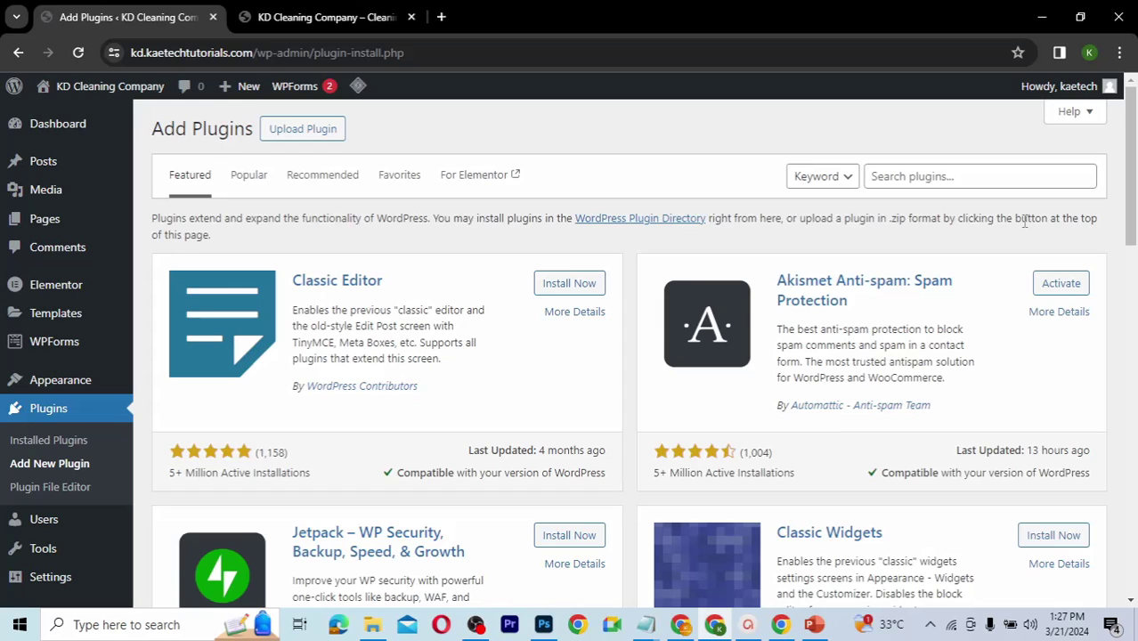
left_click(988, 178)
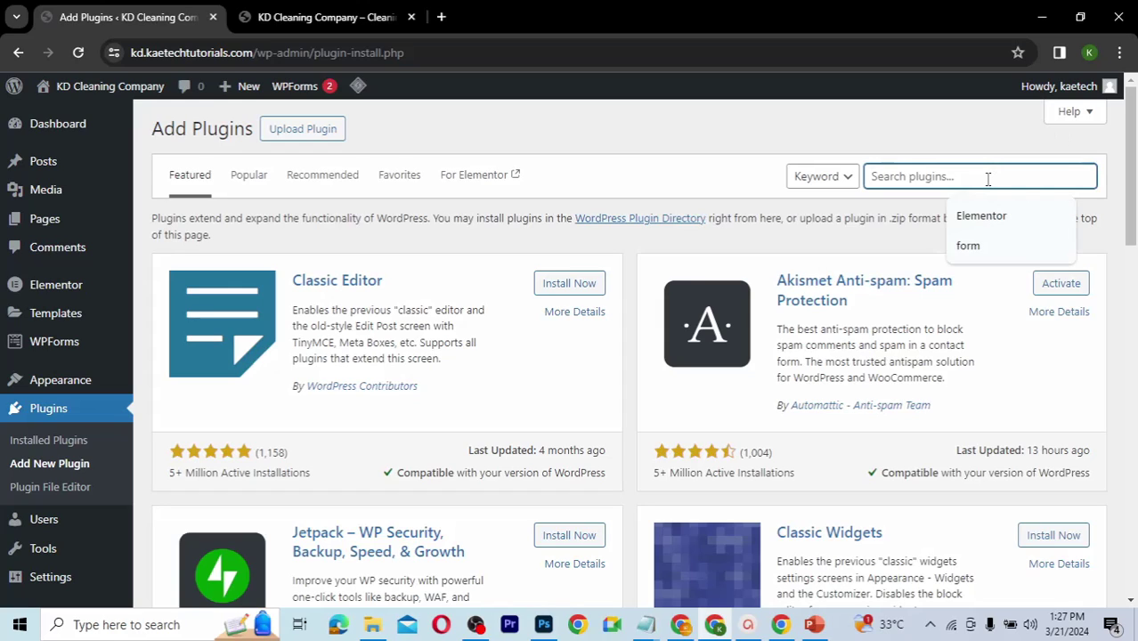
type("super ")
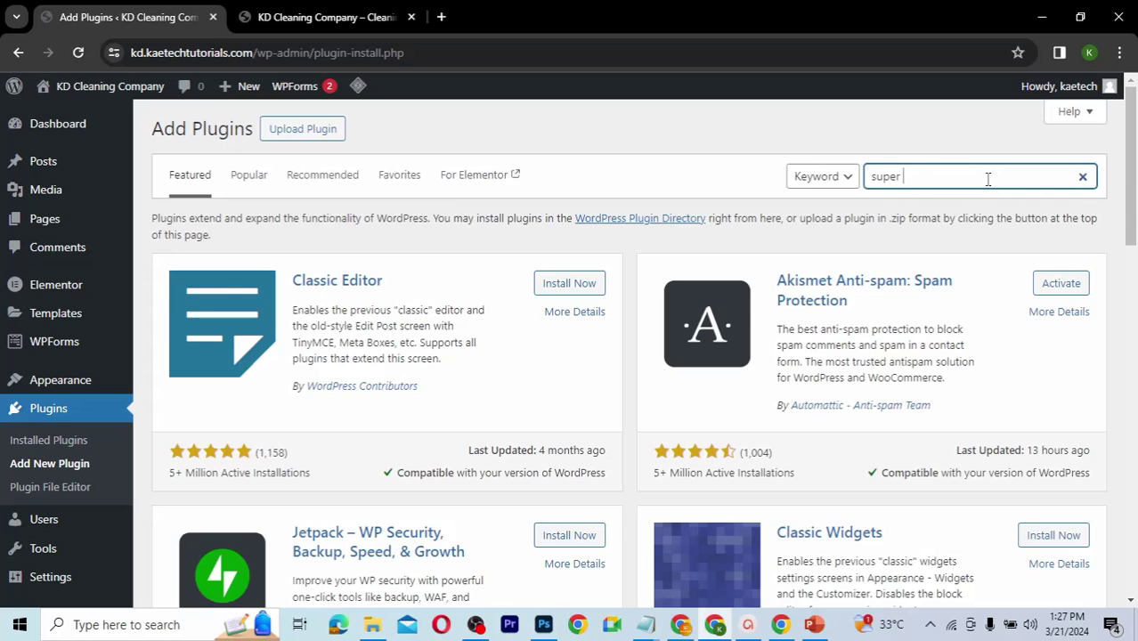
type("progressive web")
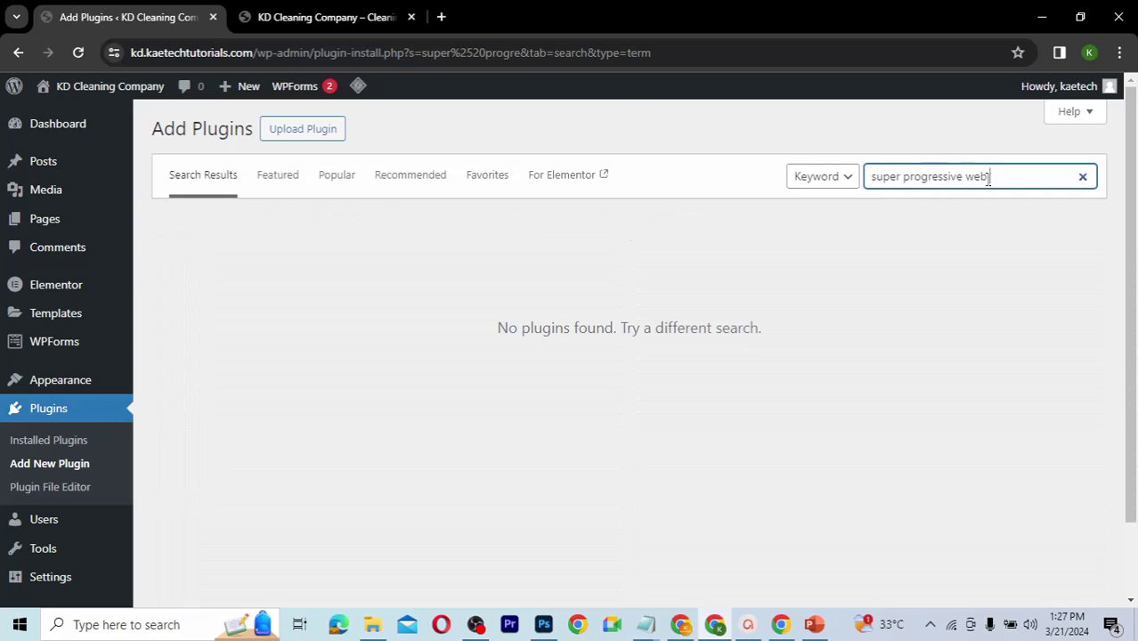
type(" apps")
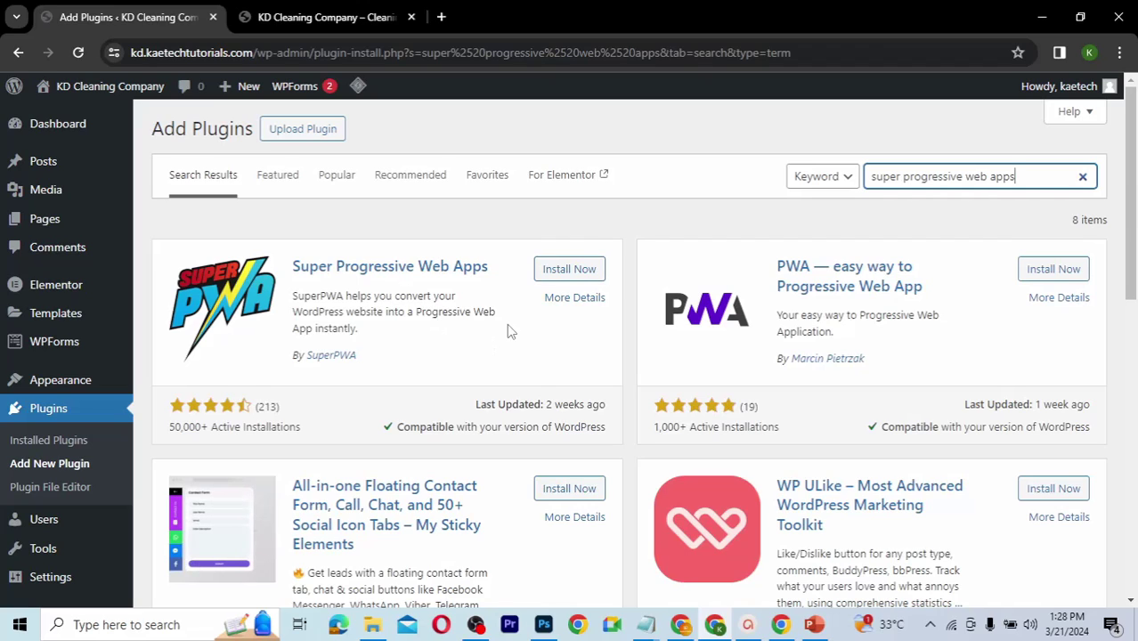
left_click(579, 269)
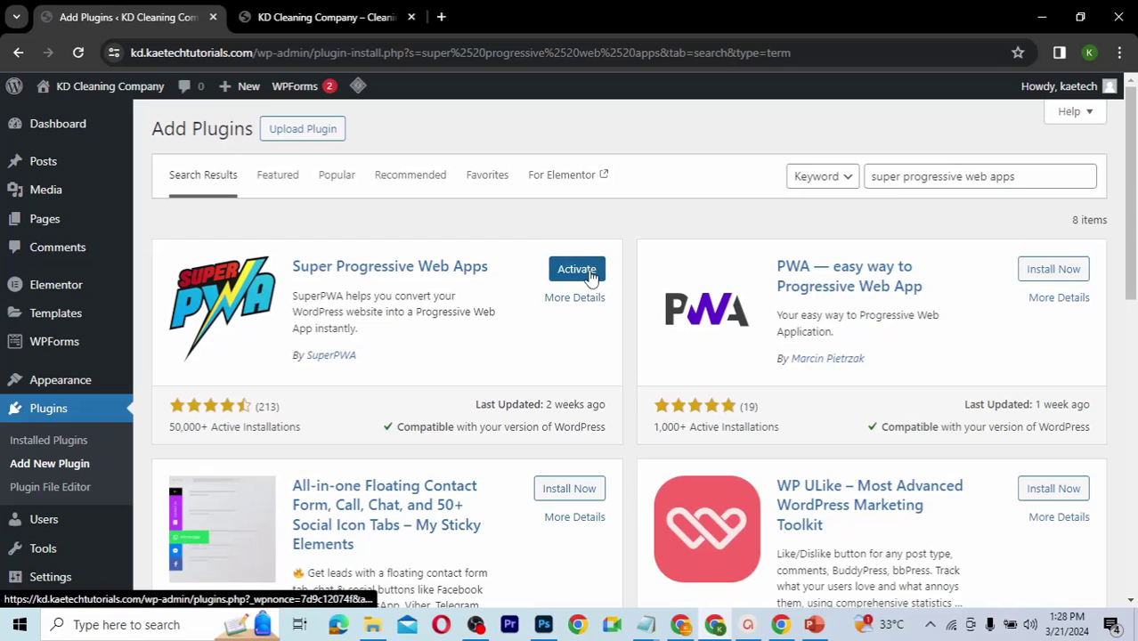
left_click(584, 271)
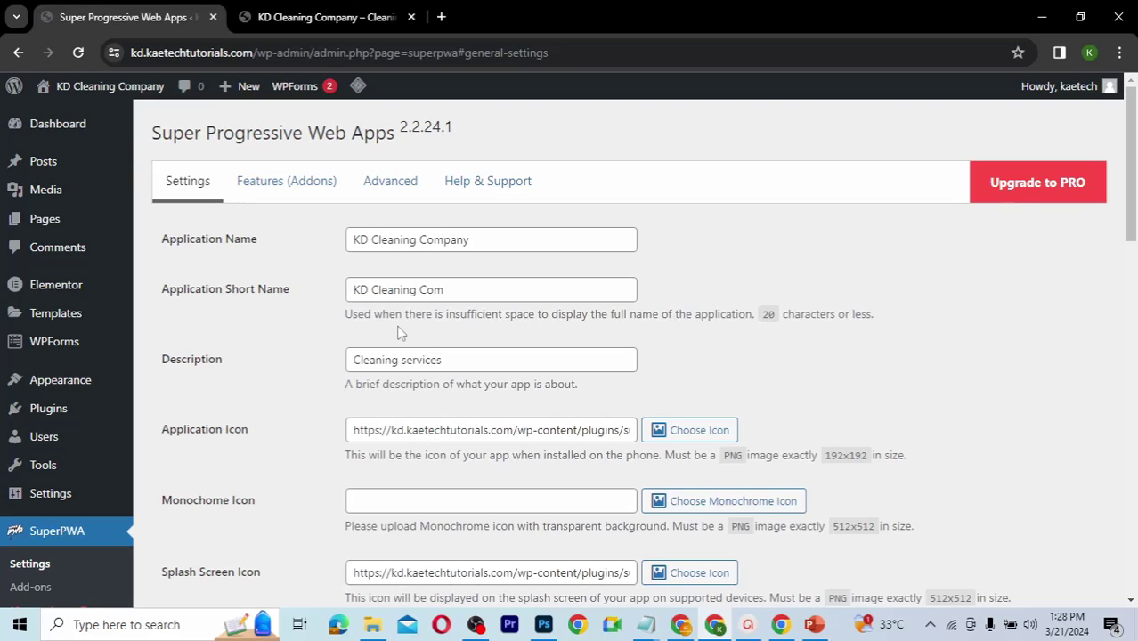
Step: Shorten the Application Short Name to "KD Cleaning" in the SuperPWA settings
left_click(456, 288)
double_click(426, 289)
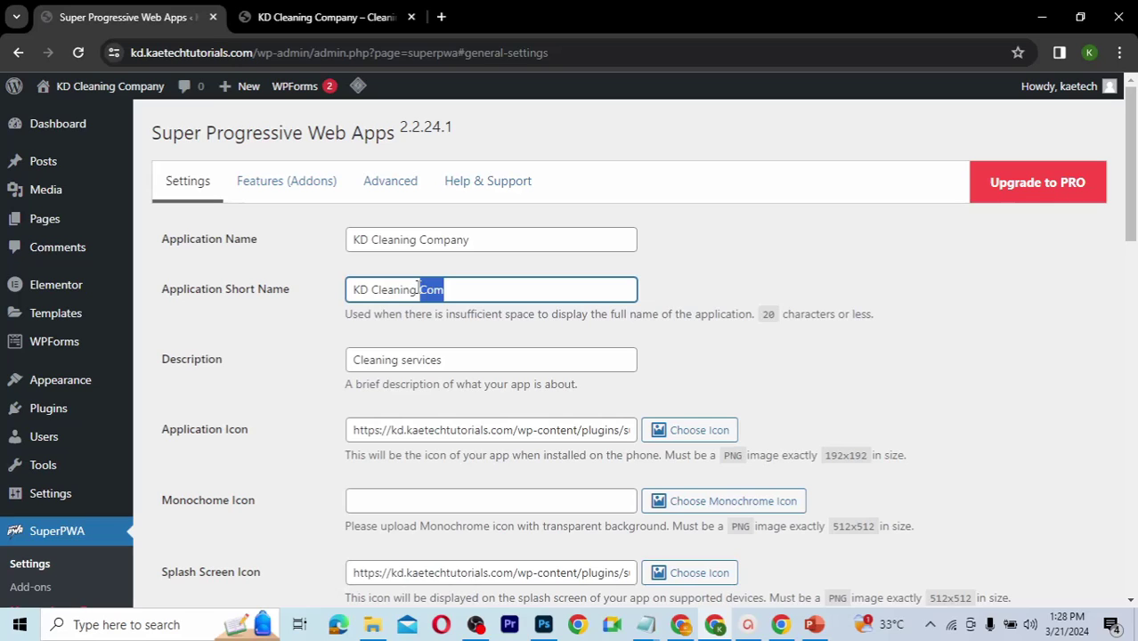
key("BackSpace")
Step: Upload the PNG versions of 192, 512 no bg and 512 with blue bg from Downloads\WEB APP FILES through the Application Icon chooser
scroll(850, 390, "down", 3)
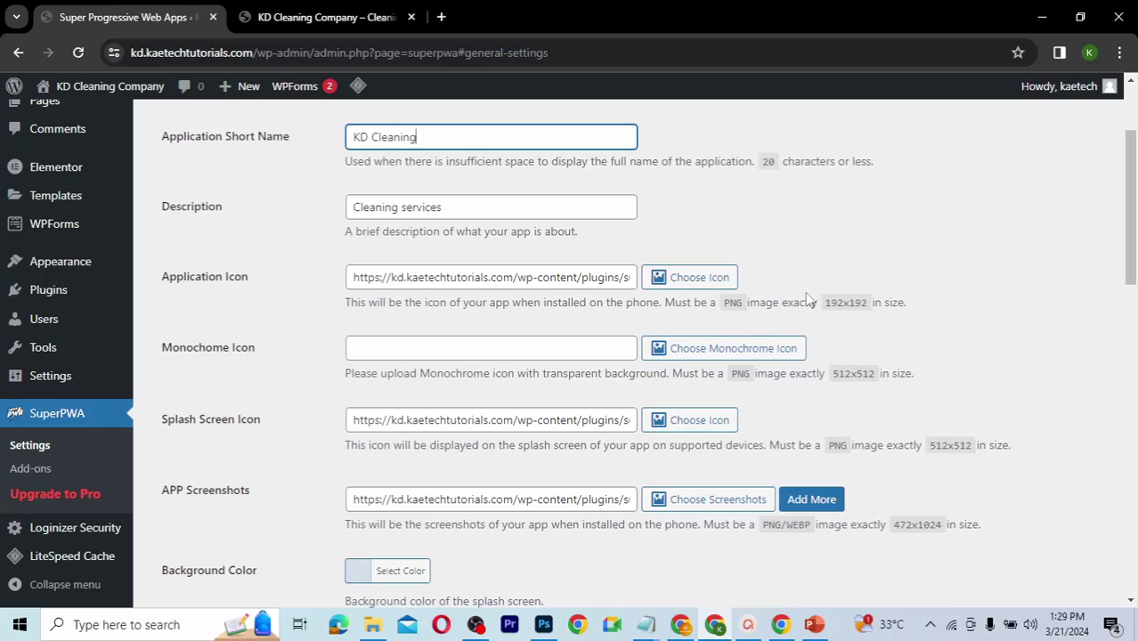
left_click(709, 283)
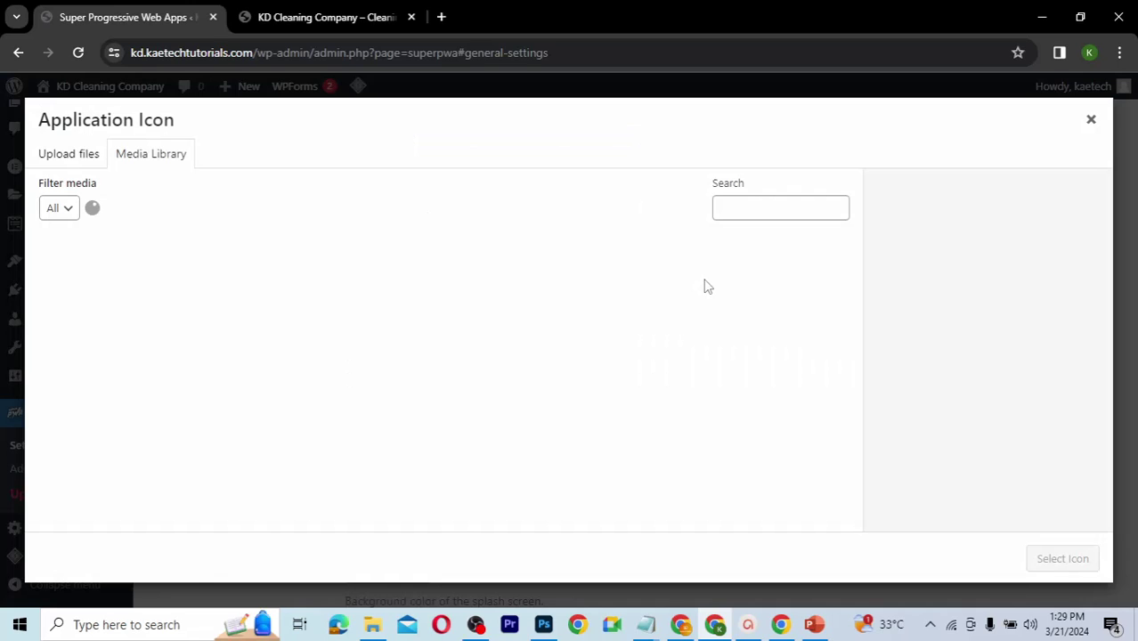
left_click(374, 624)
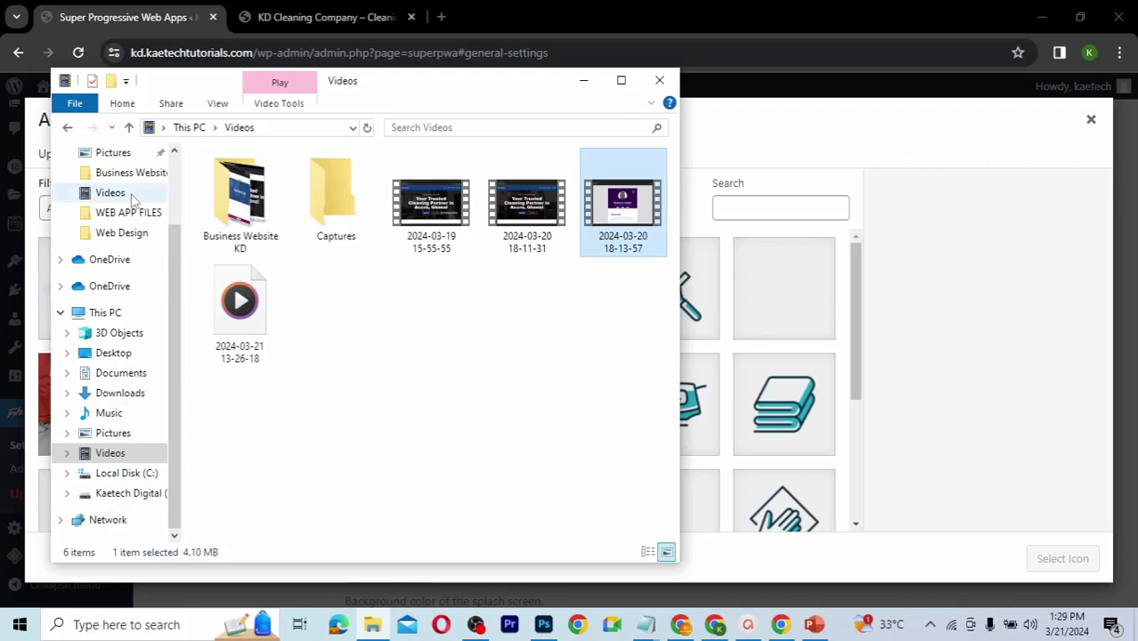
scroll(178, 221, "up", 1)
scroll(178, 221, "up", 1)
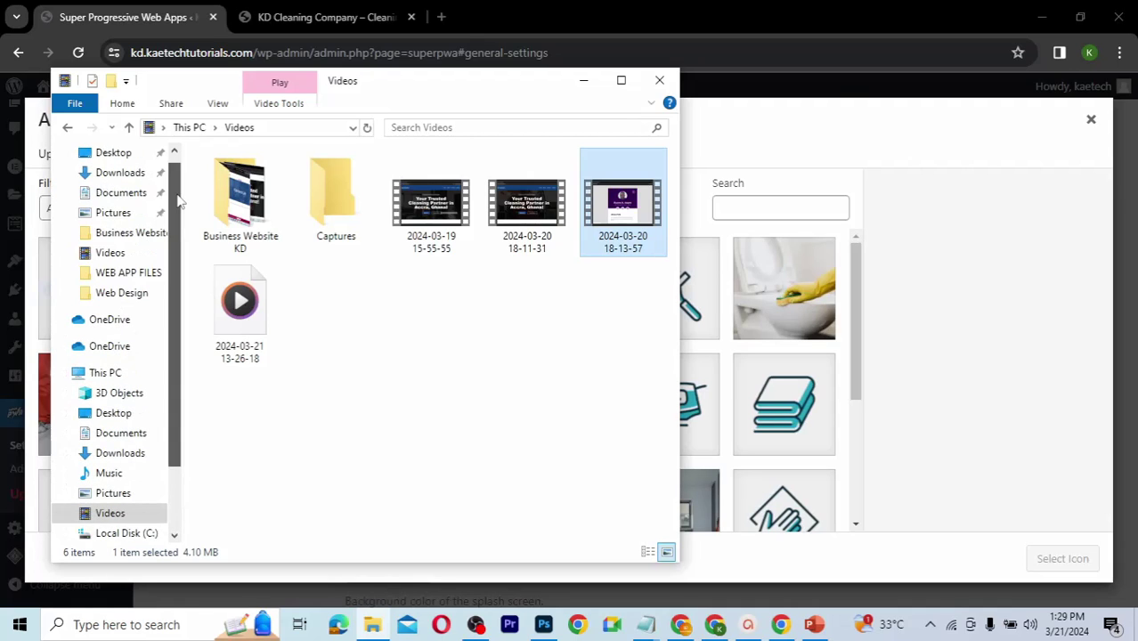
left_click(121, 174)
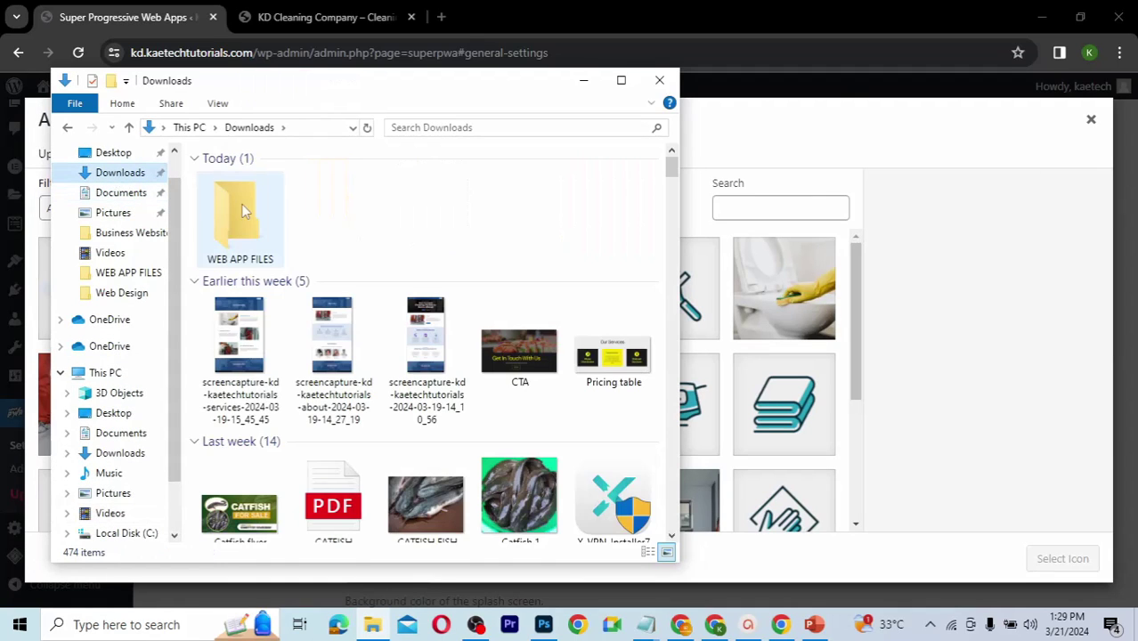
double_click(243, 220)
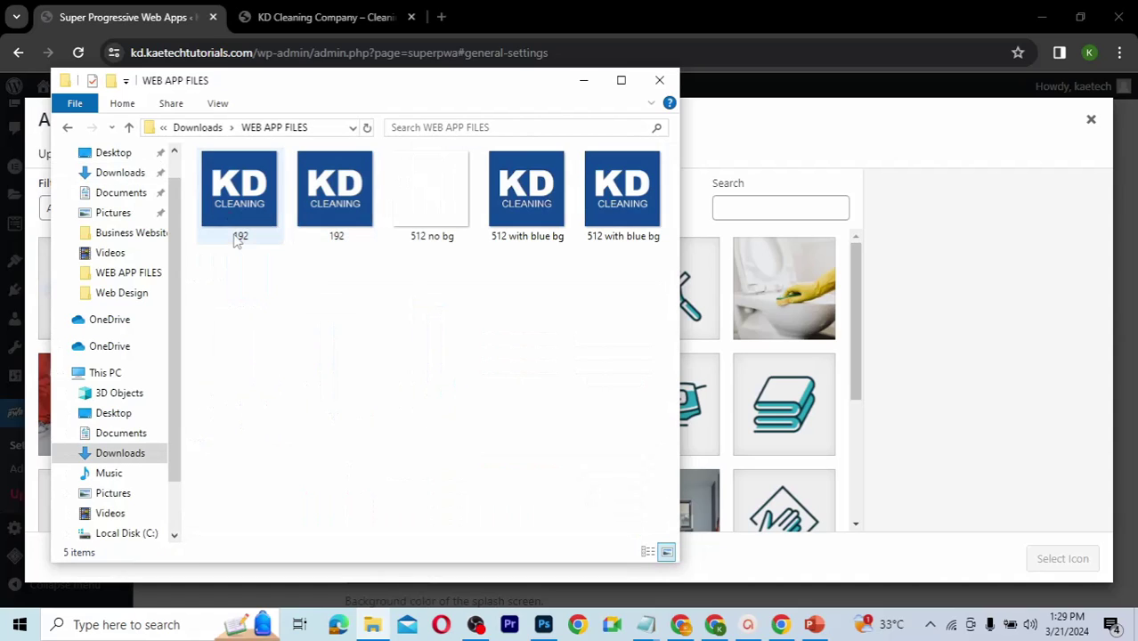
left_click(252, 190)
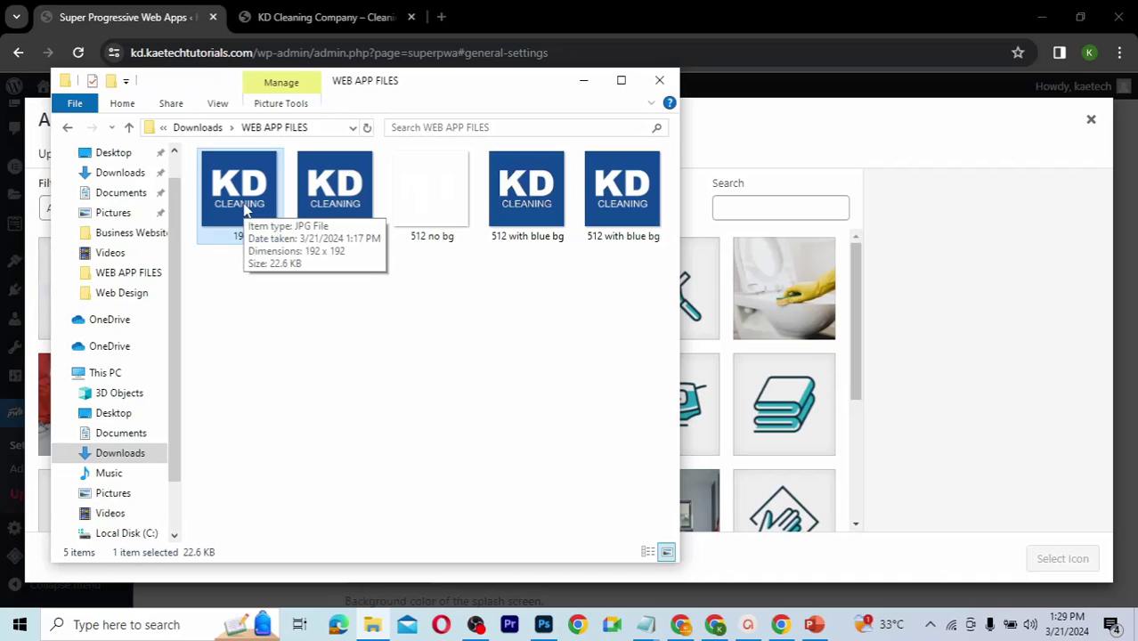
left_click(326, 202)
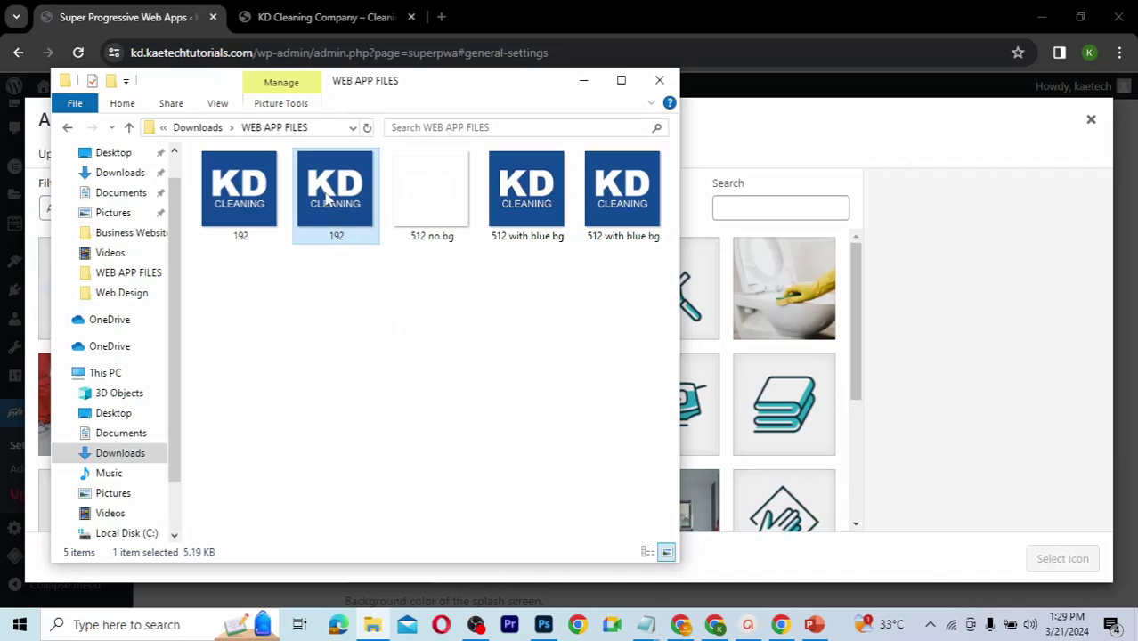
left_click(417, 195, "ctrl")
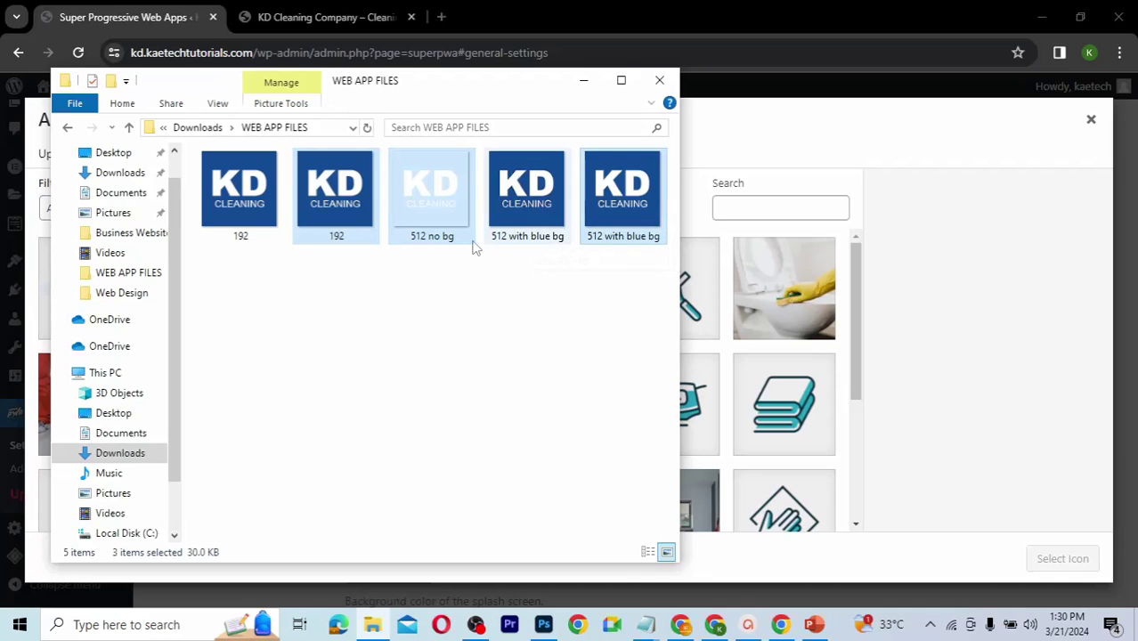
left_click_drag(611, 209, 749, 339)
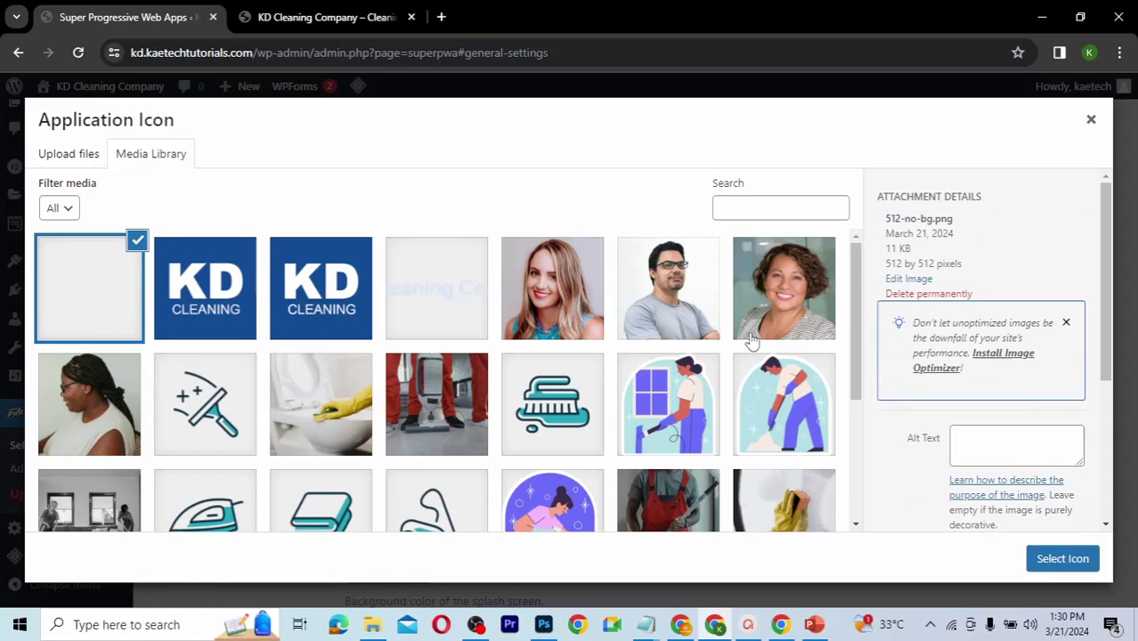
Step: Set the uploaded 192.png as the Application Icon
left_click(212, 298)
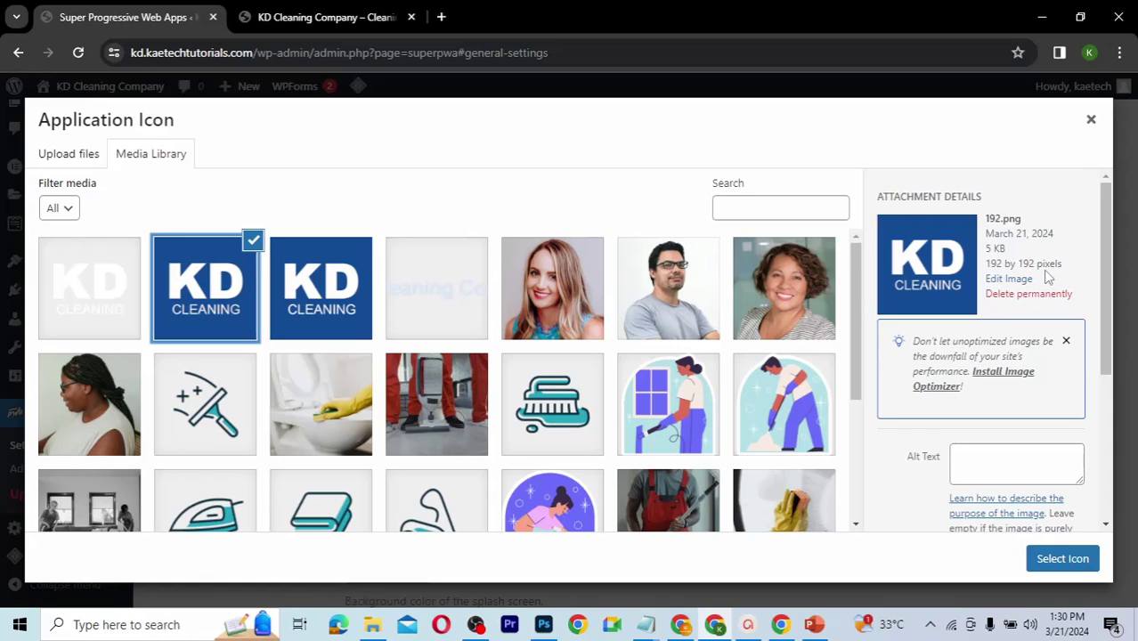
left_click(1060, 561)
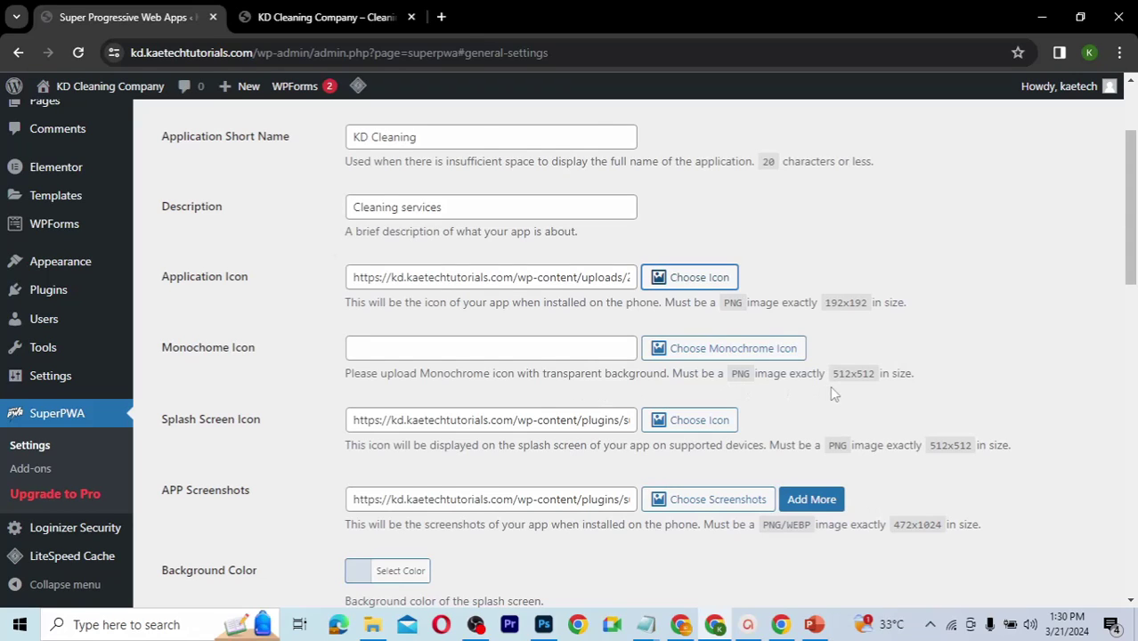
Step: Set 512-no-bg.png from the media library as the Monochrome Icon
left_click(724, 350)
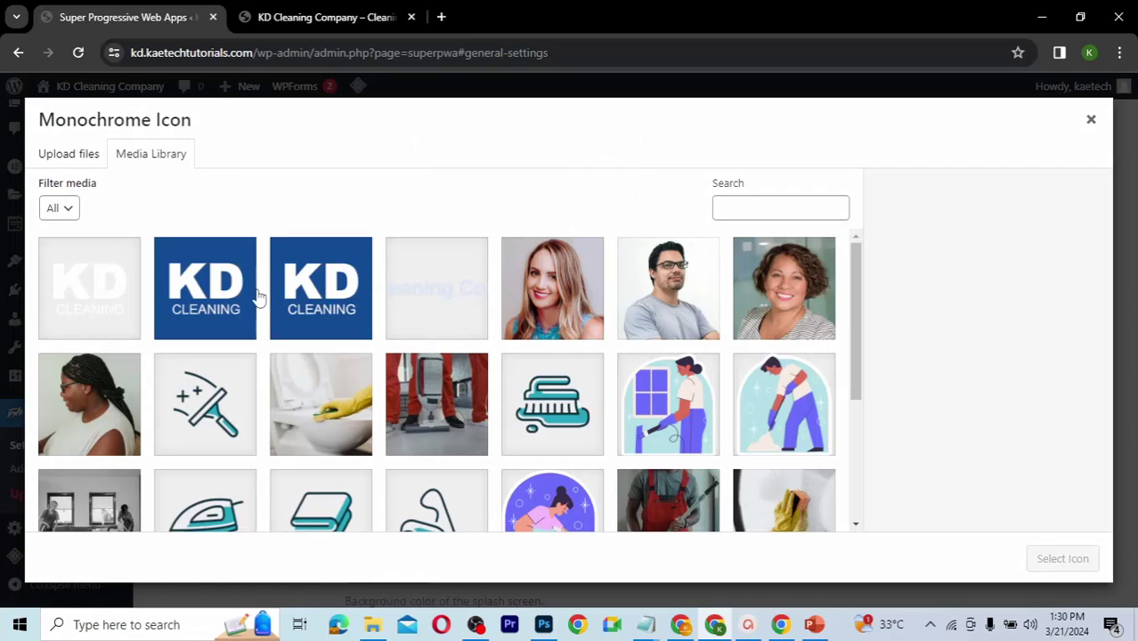
left_click(67, 299)
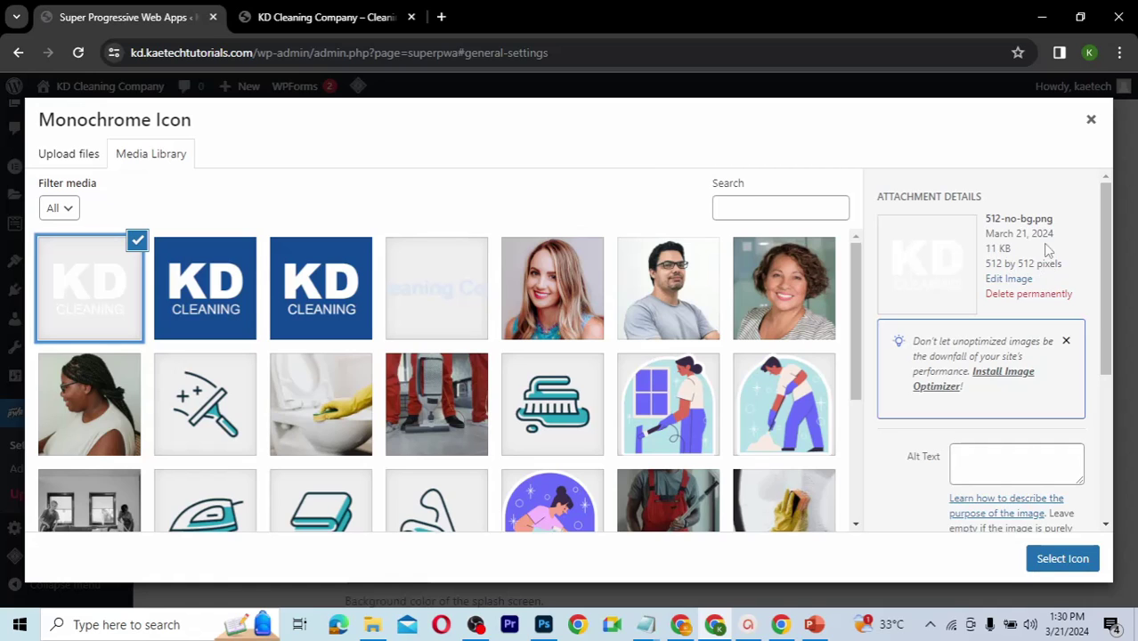
left_click(1062, 559)
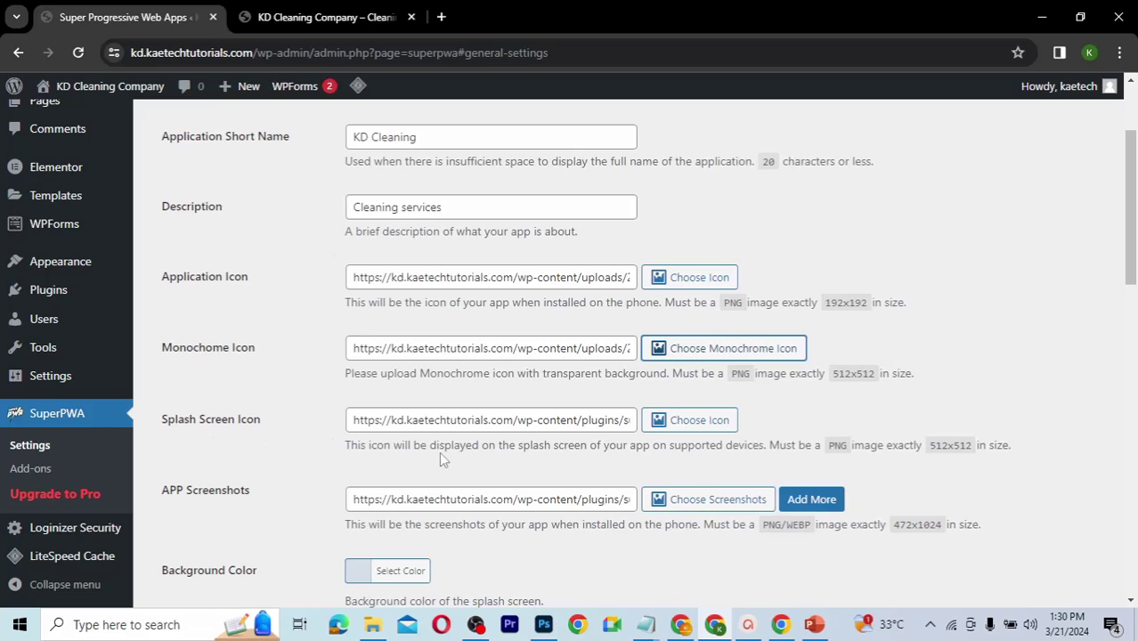
Step: Set 512-with-blue-bg.png from the media library as the Splash Screen Icon
scroll(602, 439, "down", 3)
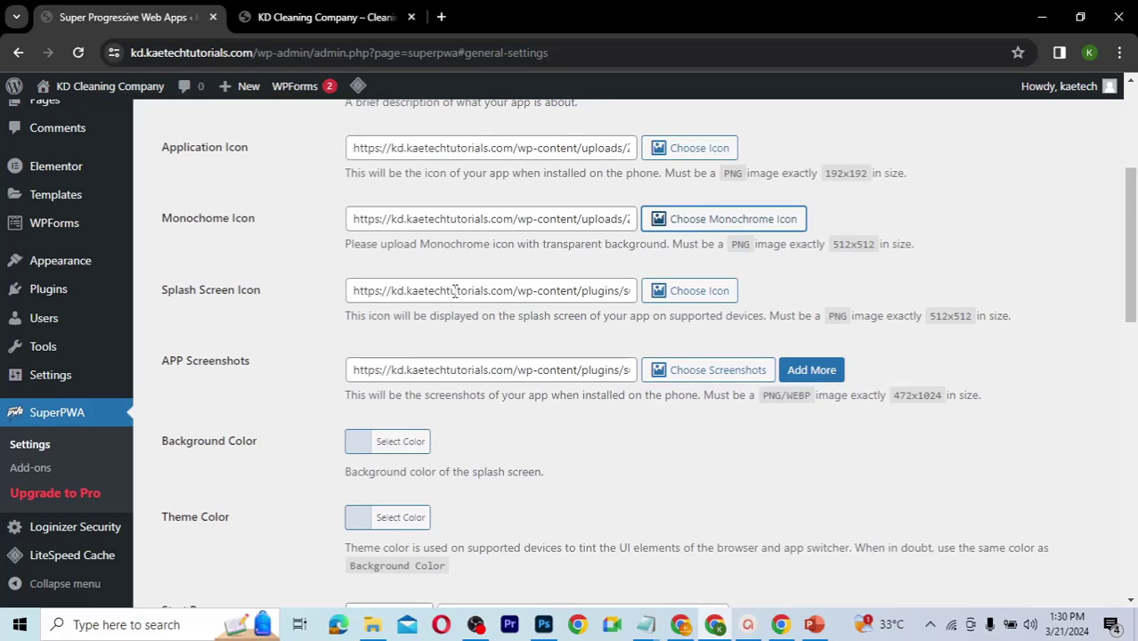
left_click(679, 290)
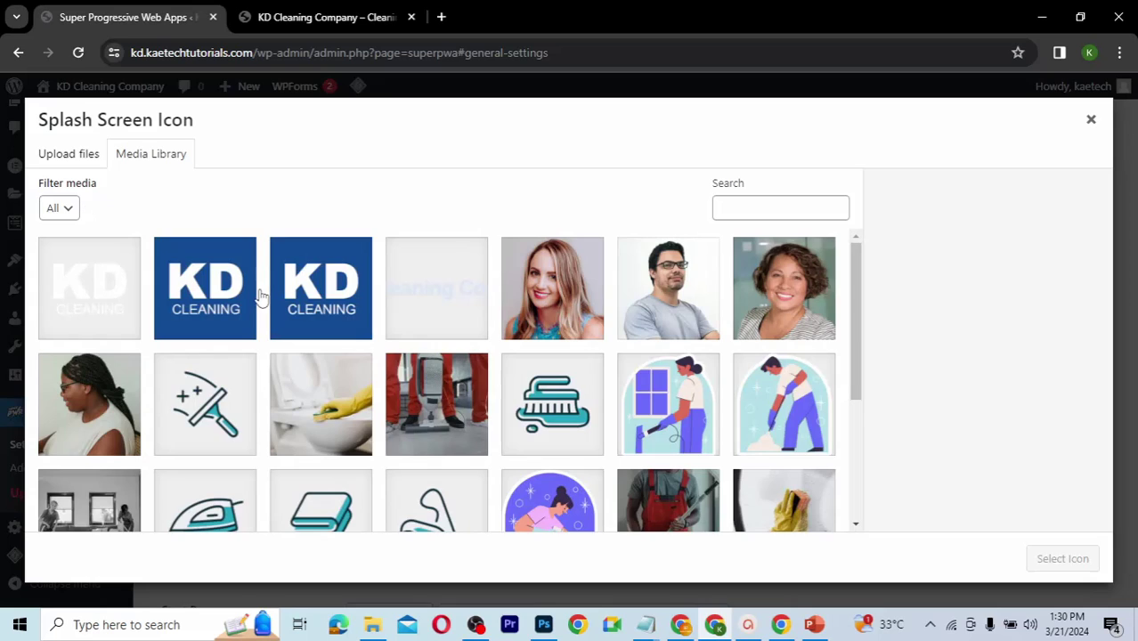
left_click(190, 290)
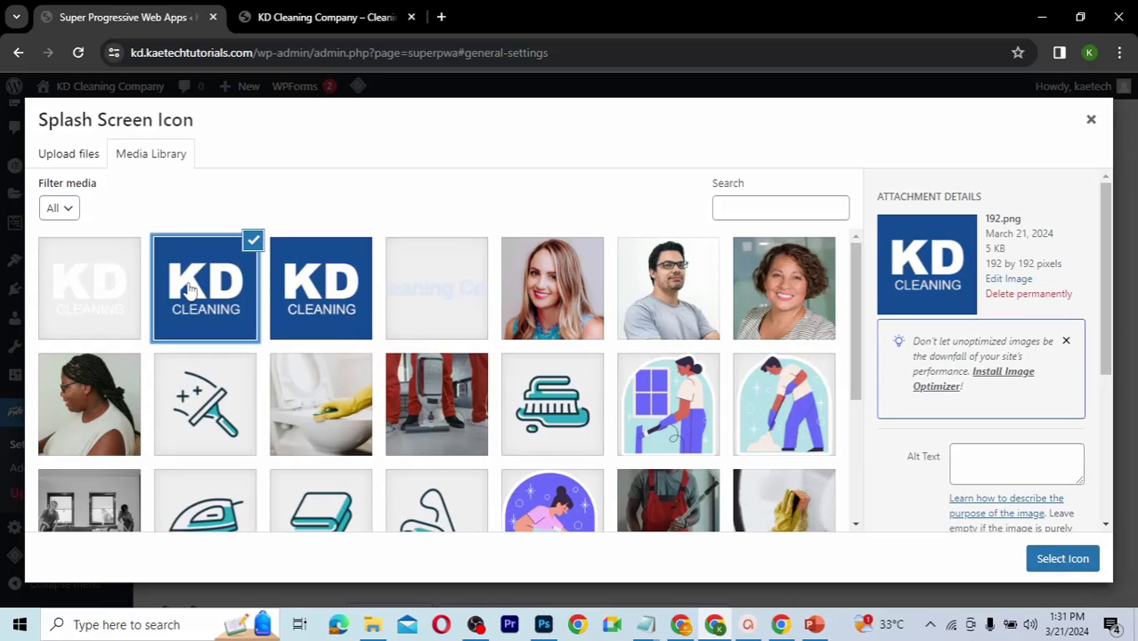
left_click(289, 303)
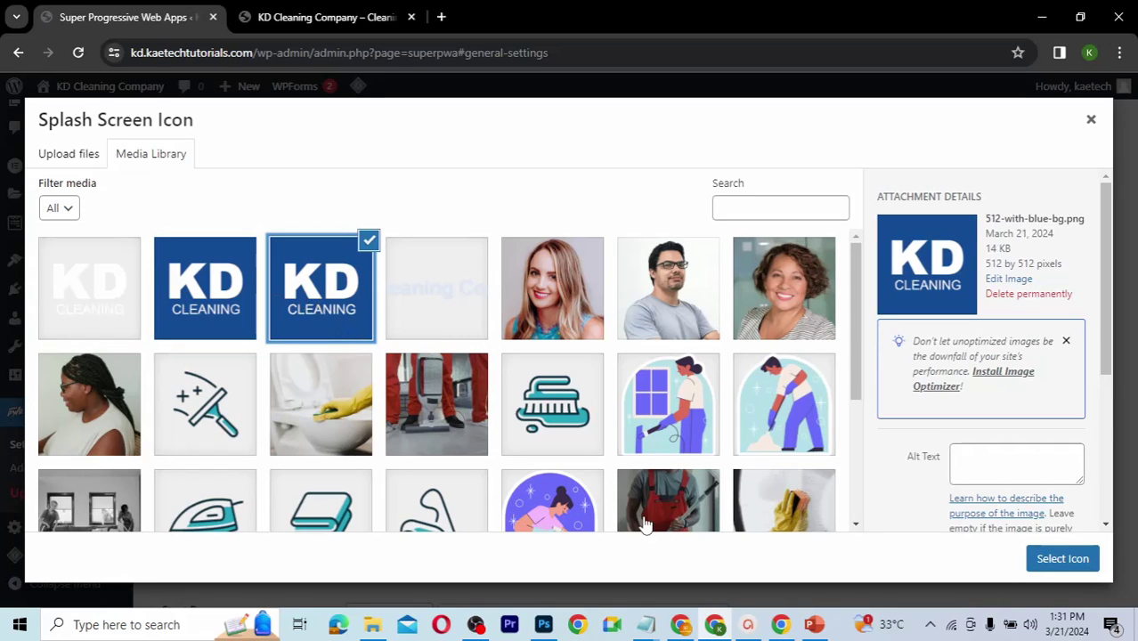
left_click(1054, 566)
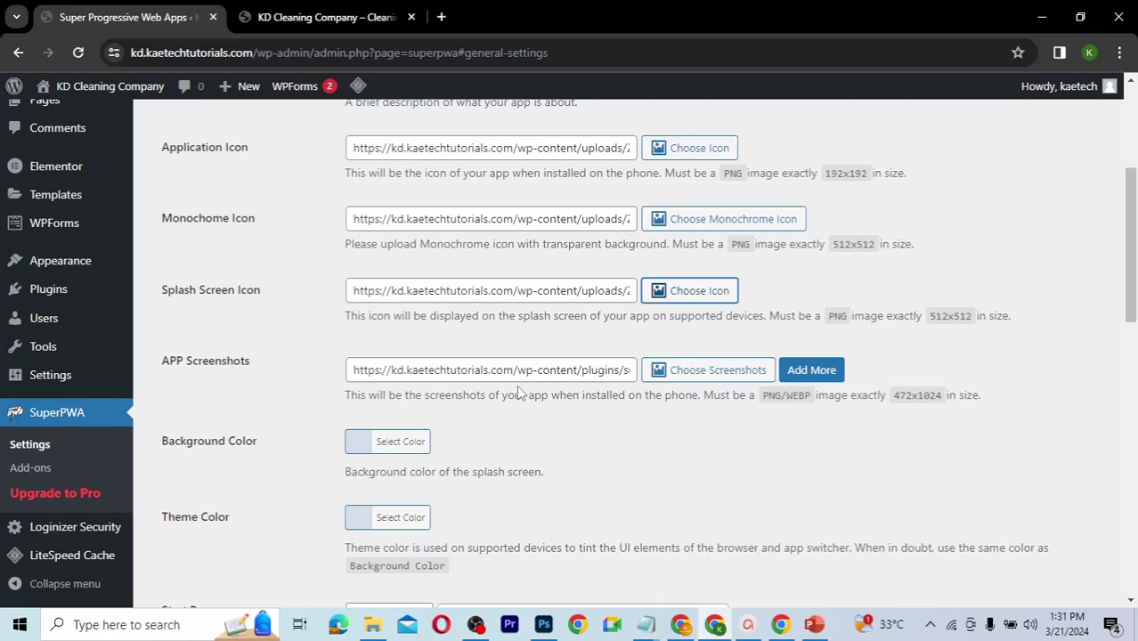
Step: Look up the brand blue in the KD Cleaning Website Content notes and set the Background Color to #104a93
scroll(575, 416, "down", 1)
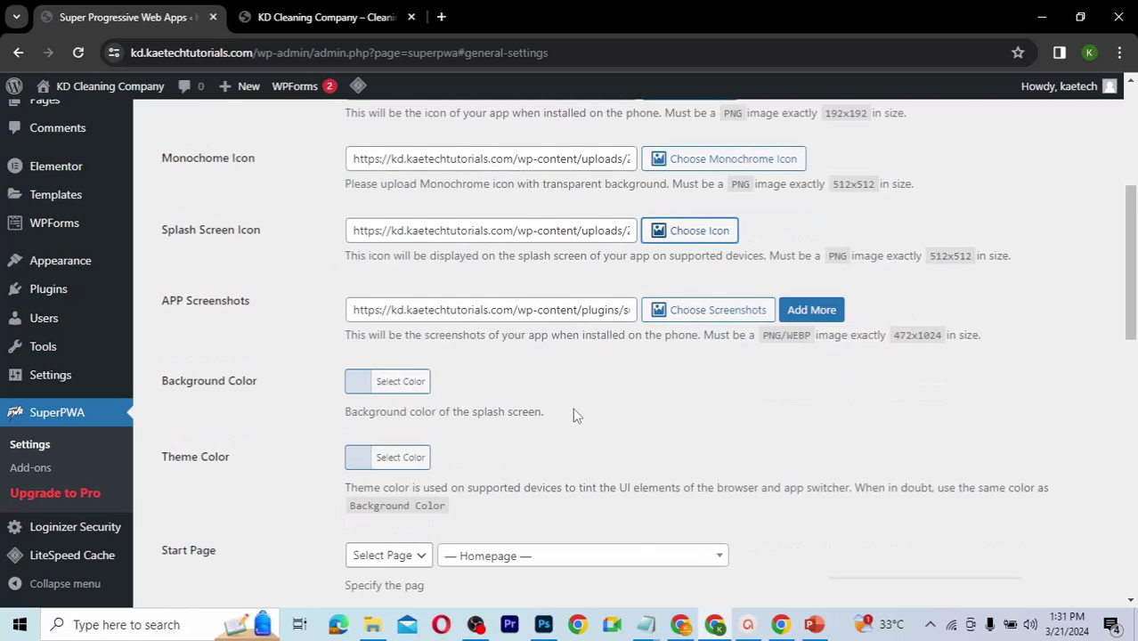
scroll(575, 416, "down", 1)
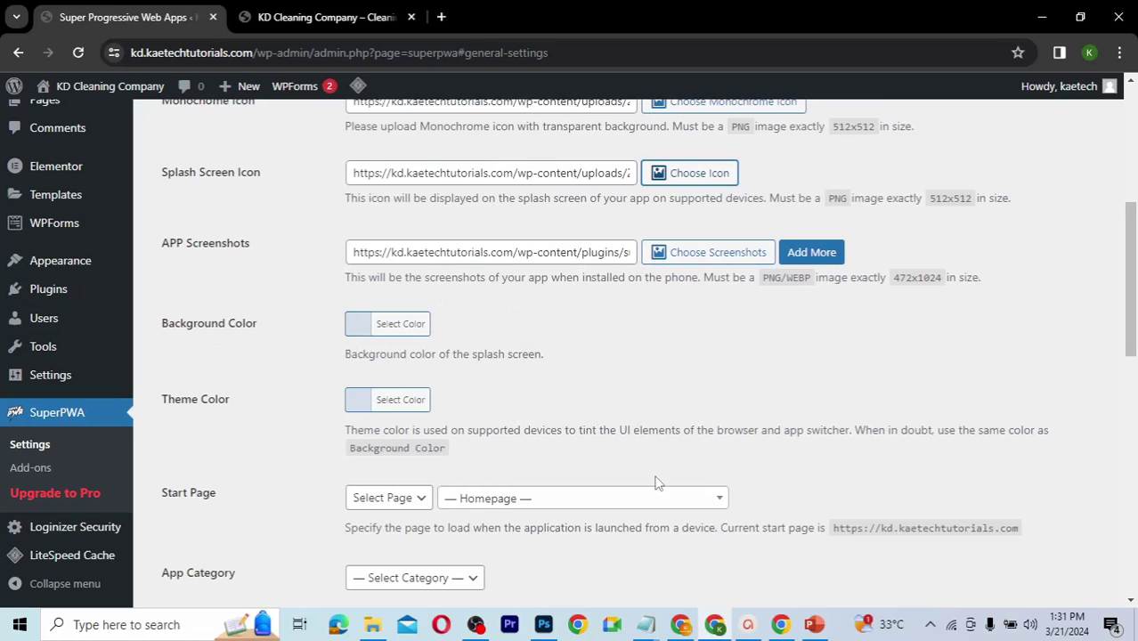
mouse_move(647, 630)
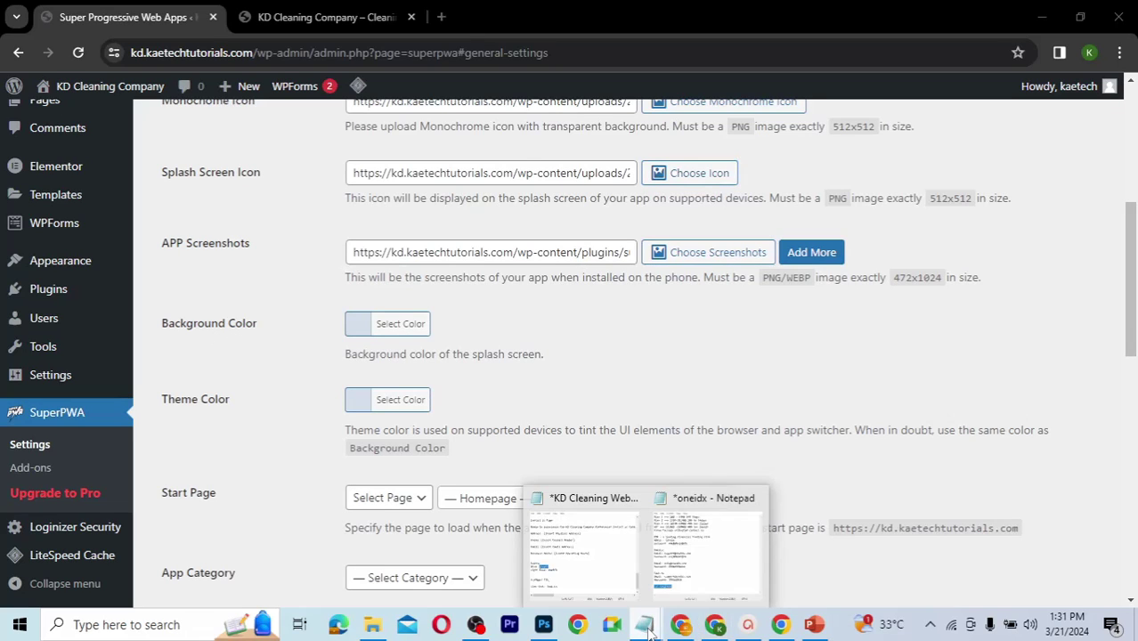
left_click(606, 543)
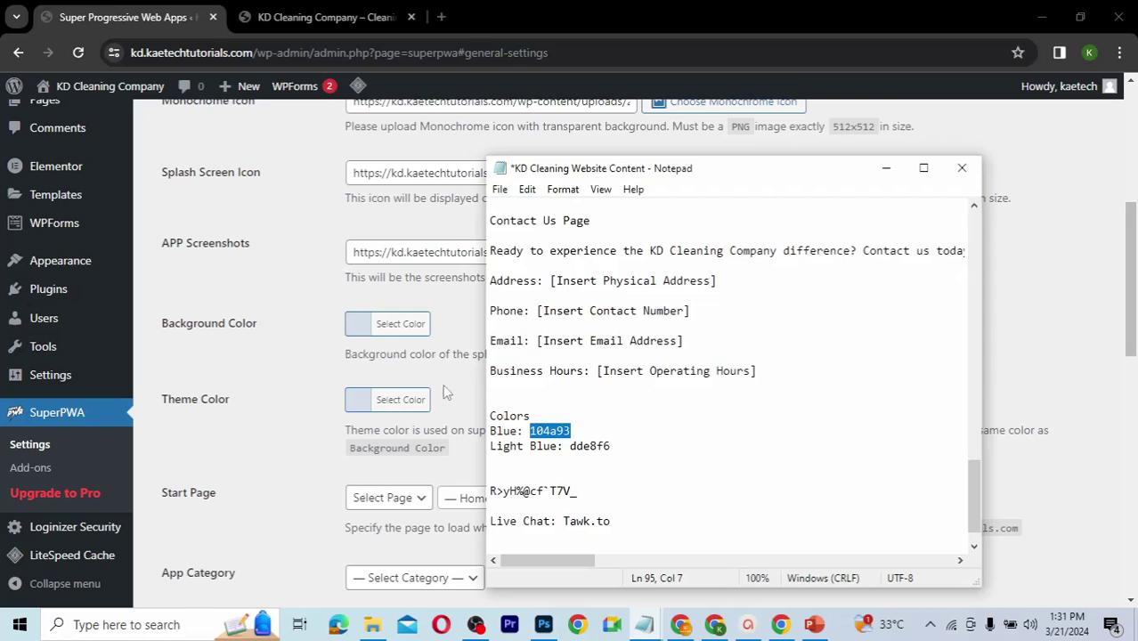
left_click(357, 334)
left_click(357, 335)
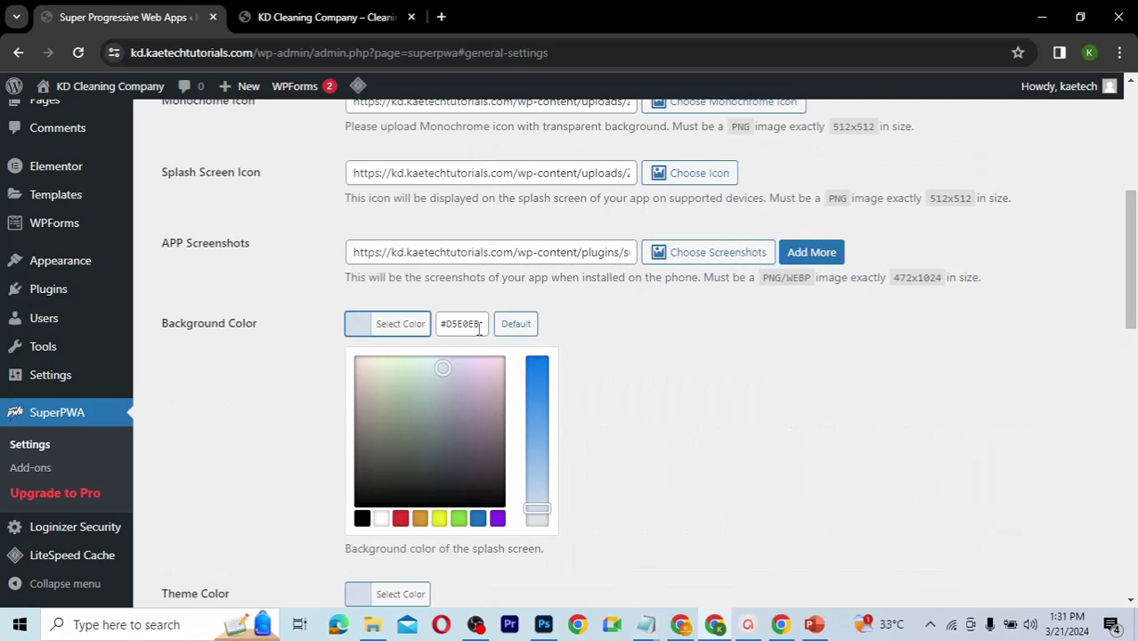
left_click_drag(482, 330, 426, 329)
key("ctrl+v")
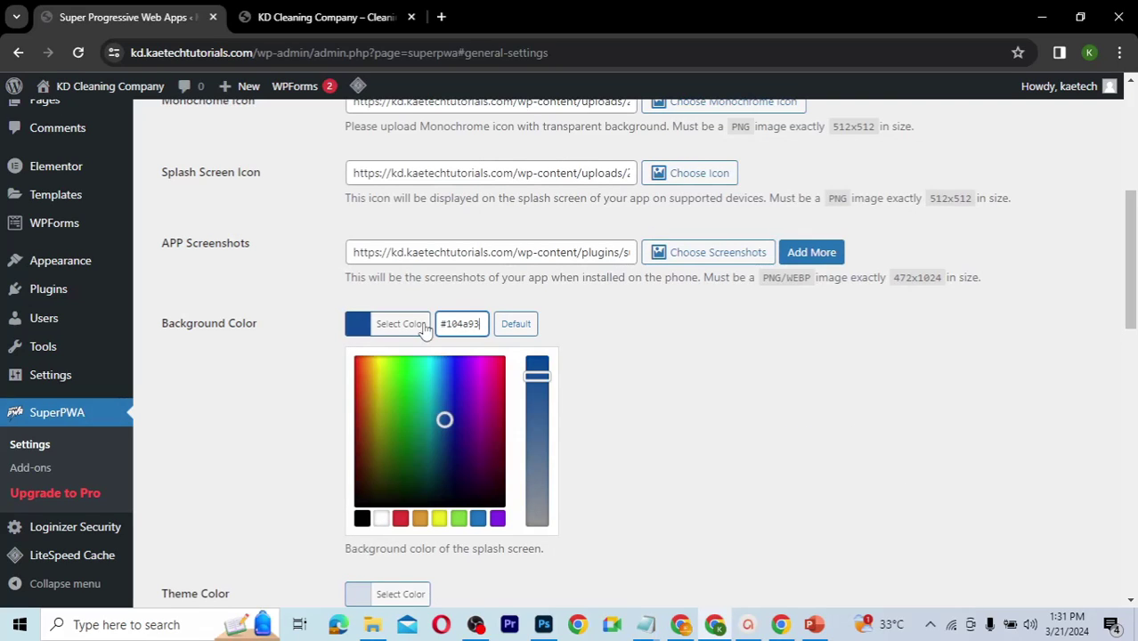
left_click(356, 324)
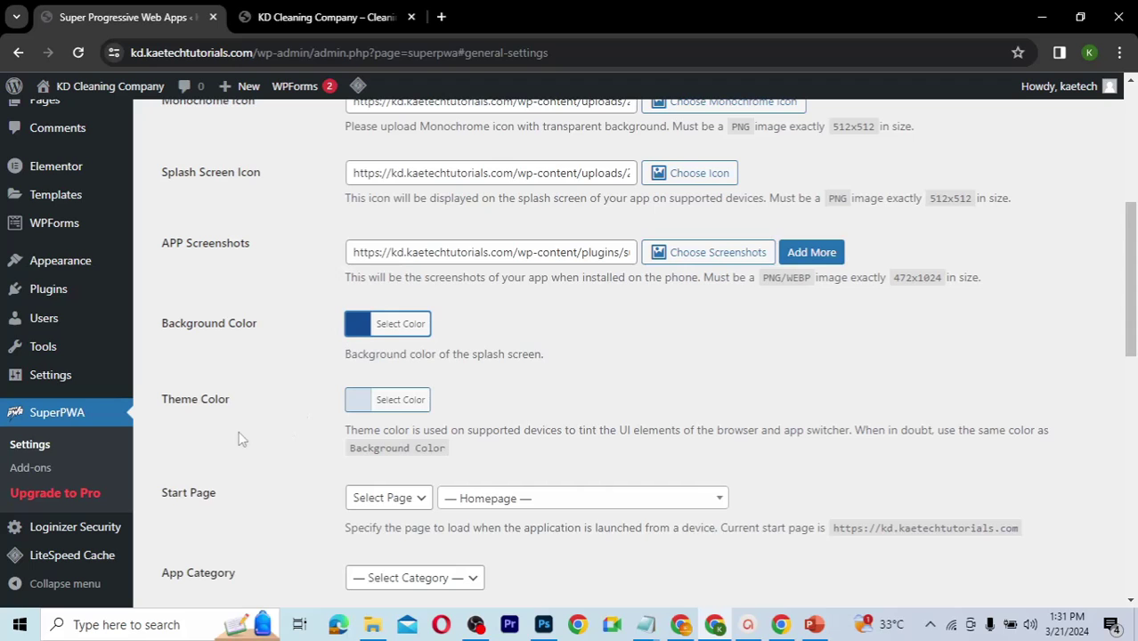
Step: Check the header color on the live KD Cleaning Company site and set the Theme Color to the same blue, #104a93
left_click(338, 18)
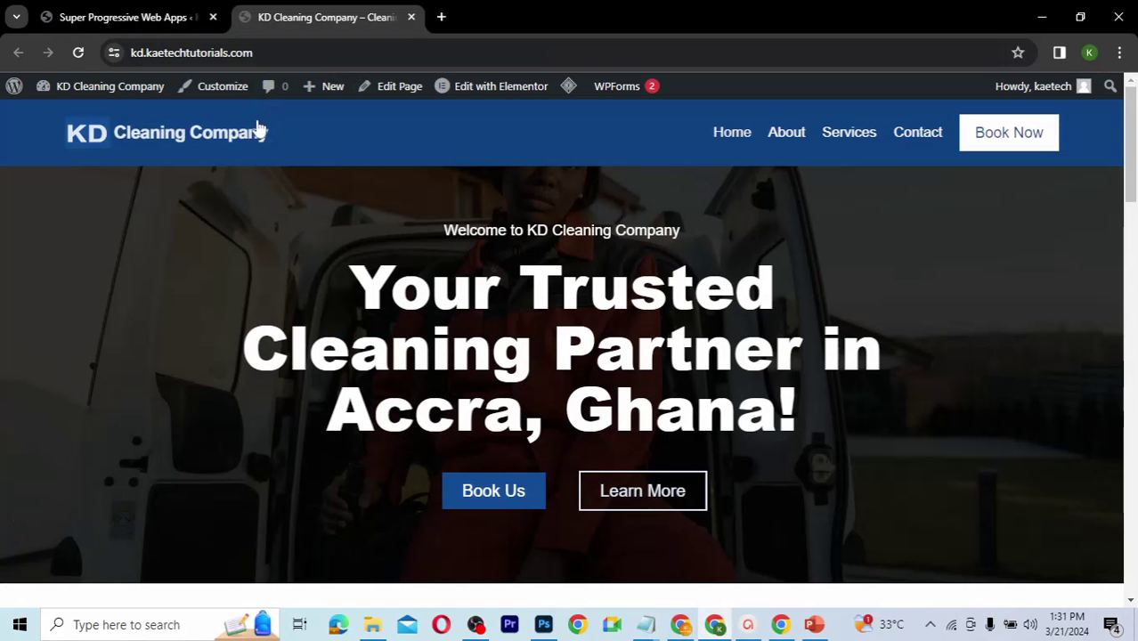
left_click(148, 11)
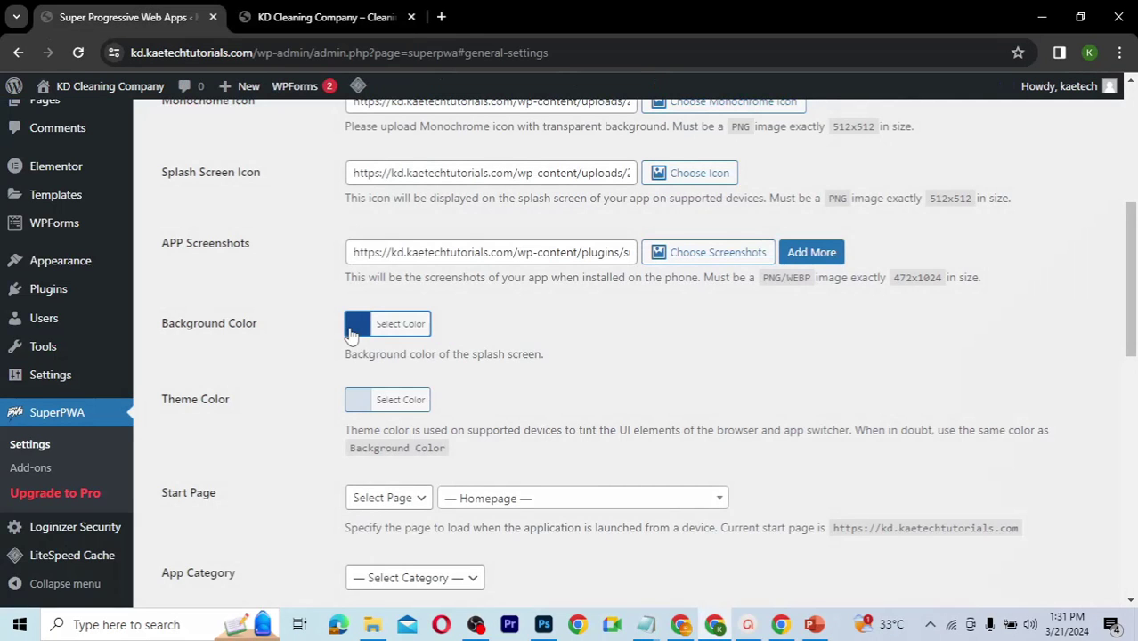
left_click(356, 400)
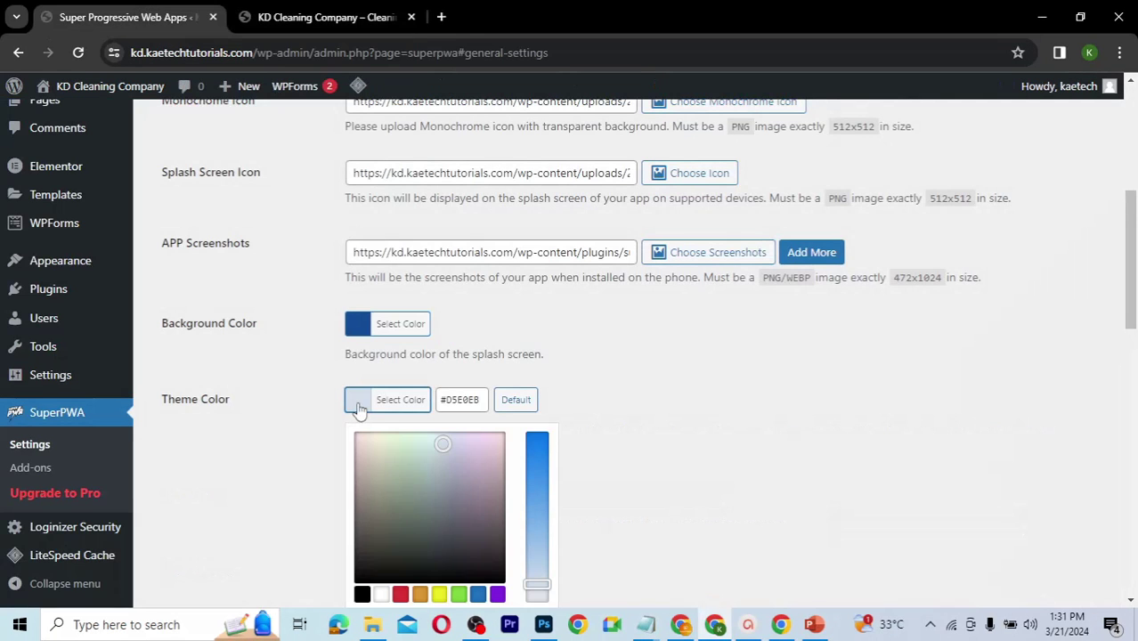
triple_click(454, 400)
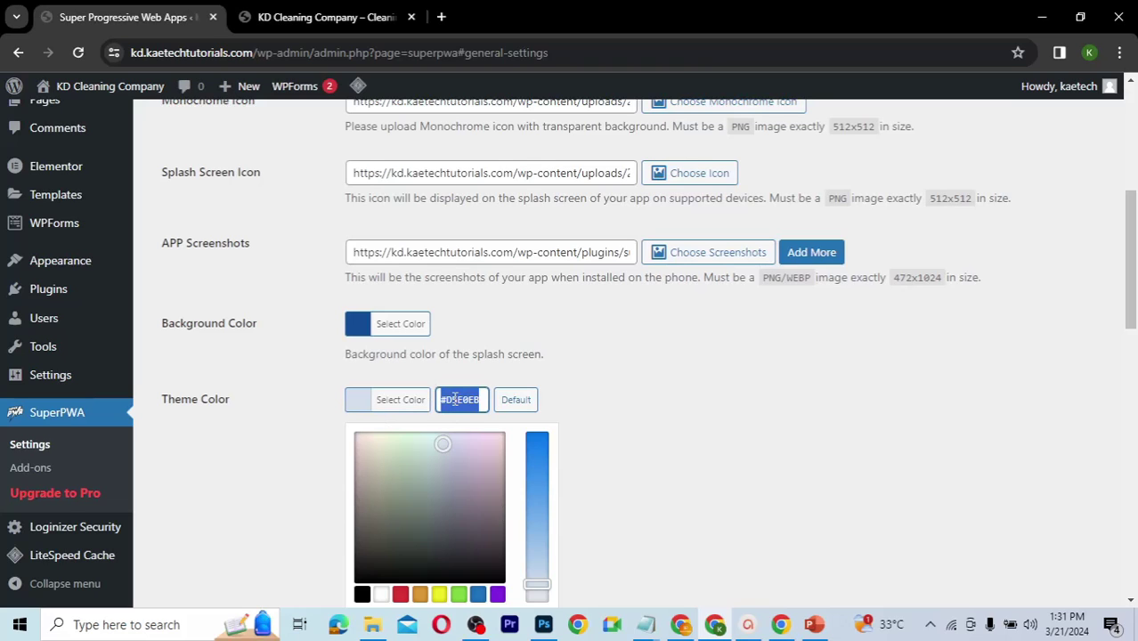
key("ctrl+v")
left_click(367, 400)
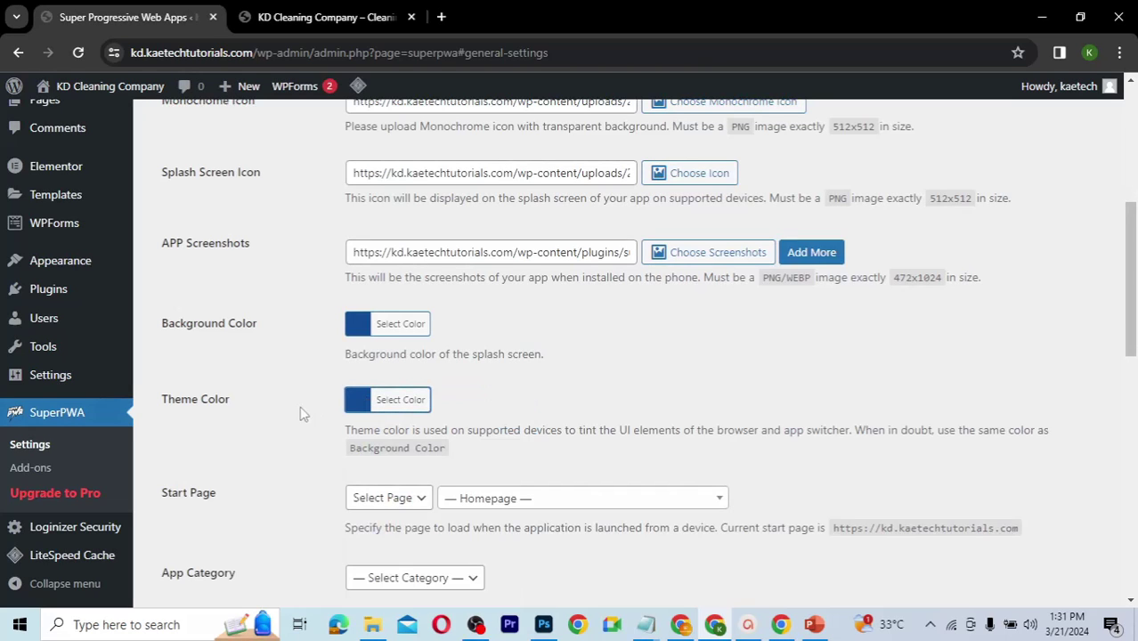
Step: Choose Homepage as the app's Start Page
scroll(301, 414, "down", 3)
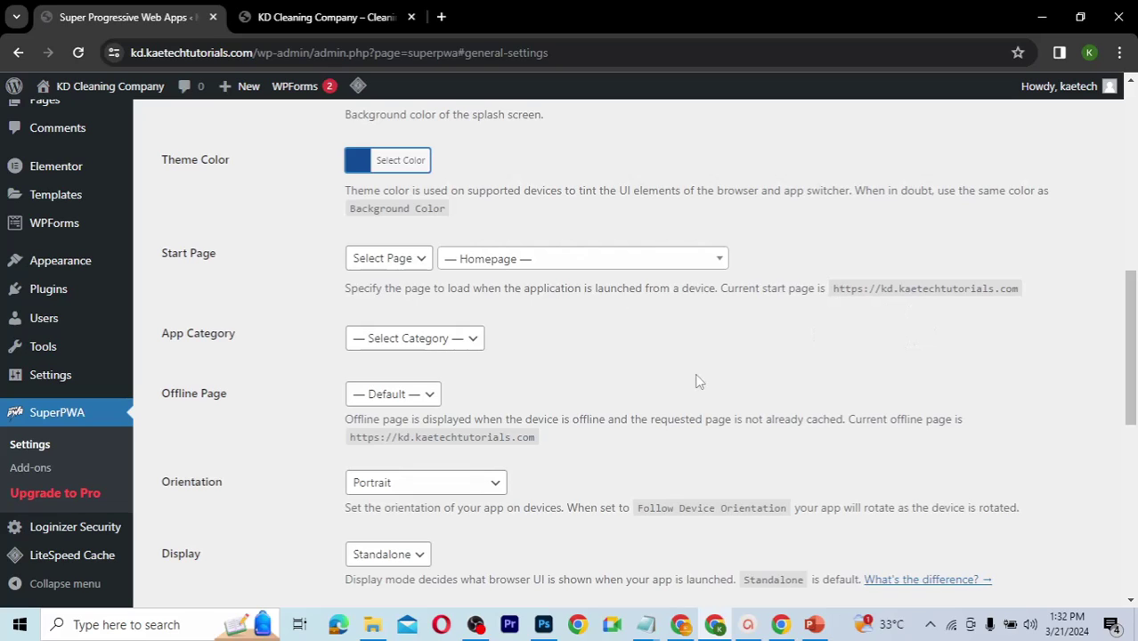
left_click(536, 258)
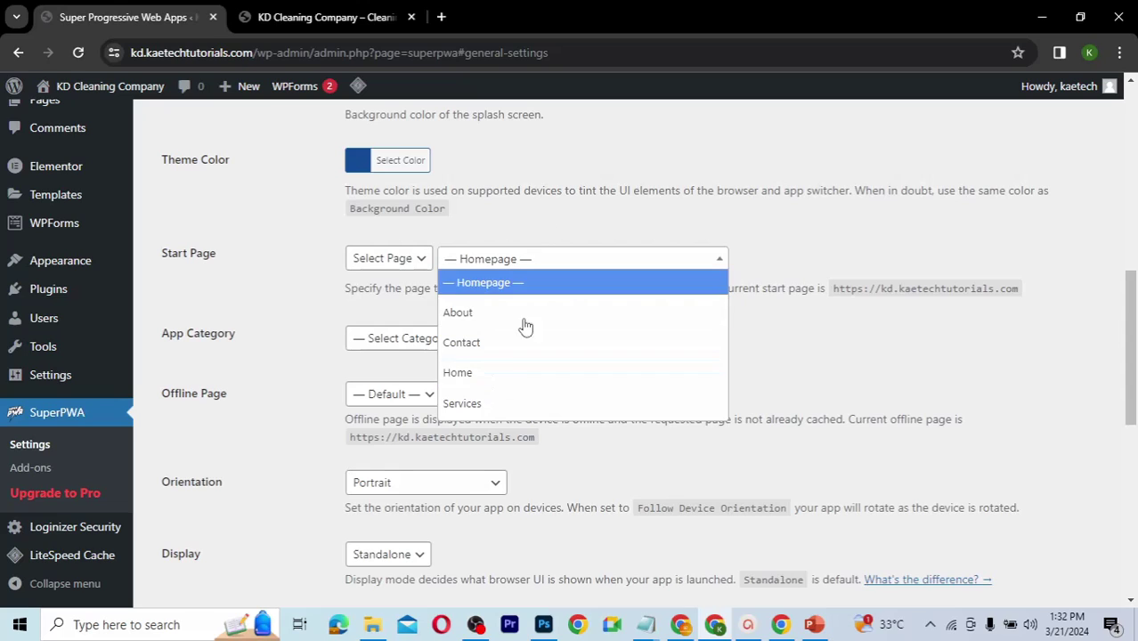
left_click(581, 276)
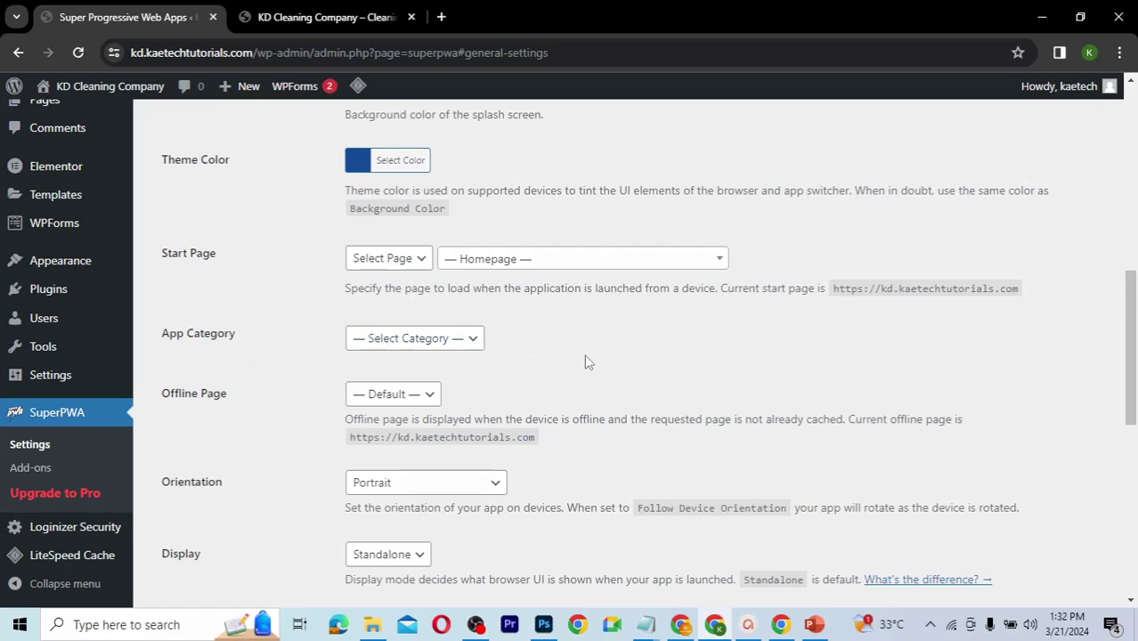
Step: Set the App Category to business and the Offline Page to Home
scroll(585, 361, "down", 1)
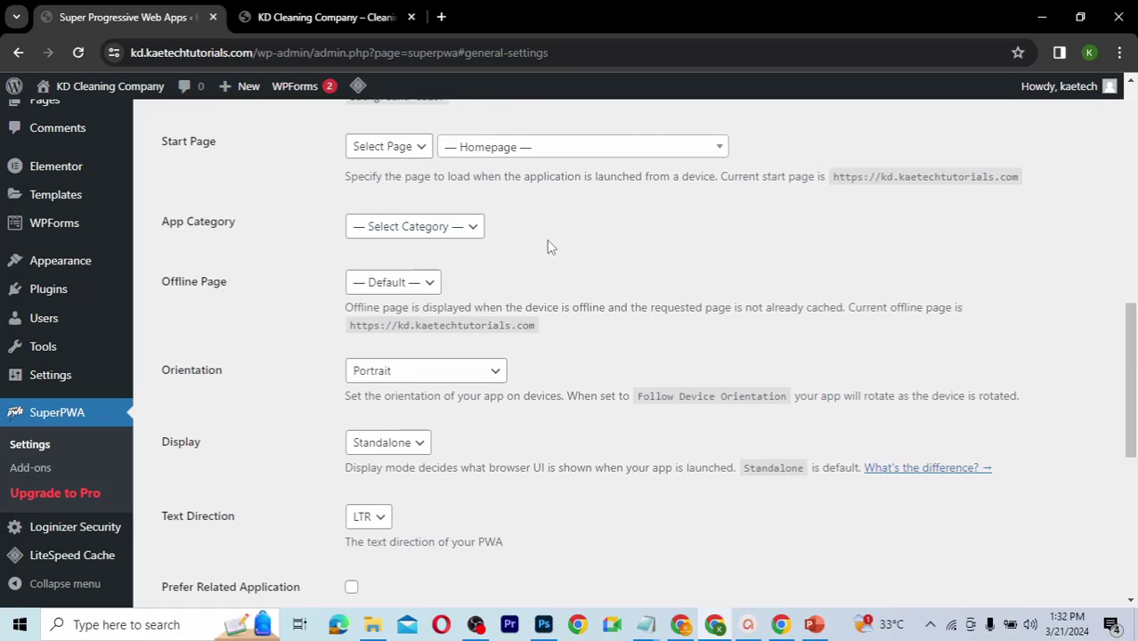
left_click(468, 228)
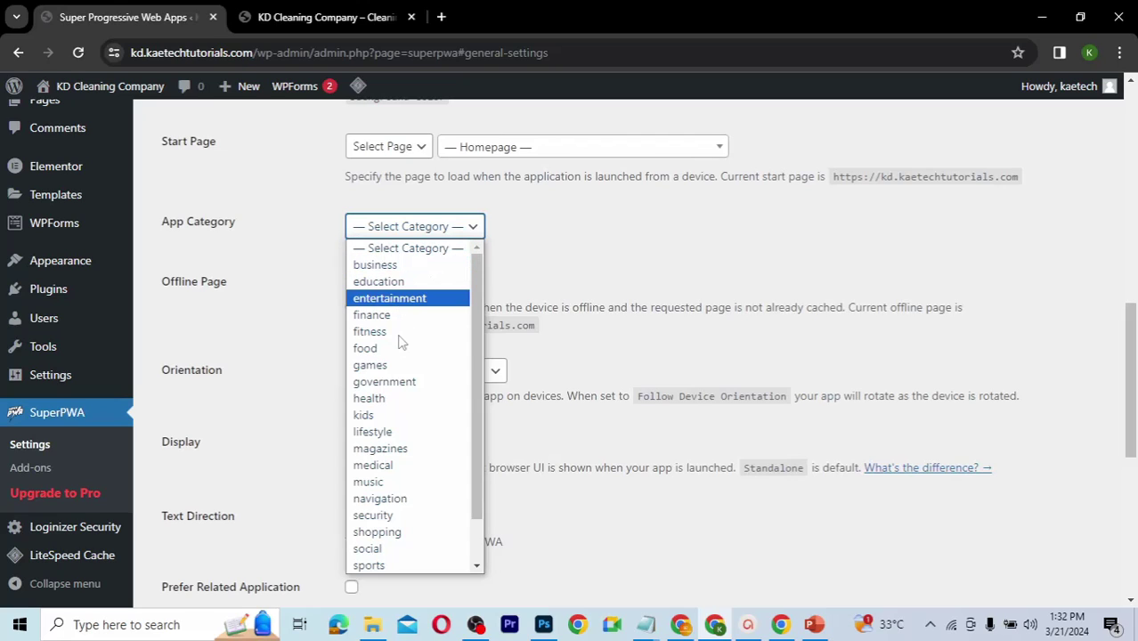
scroll(407, 517, "down", 1)
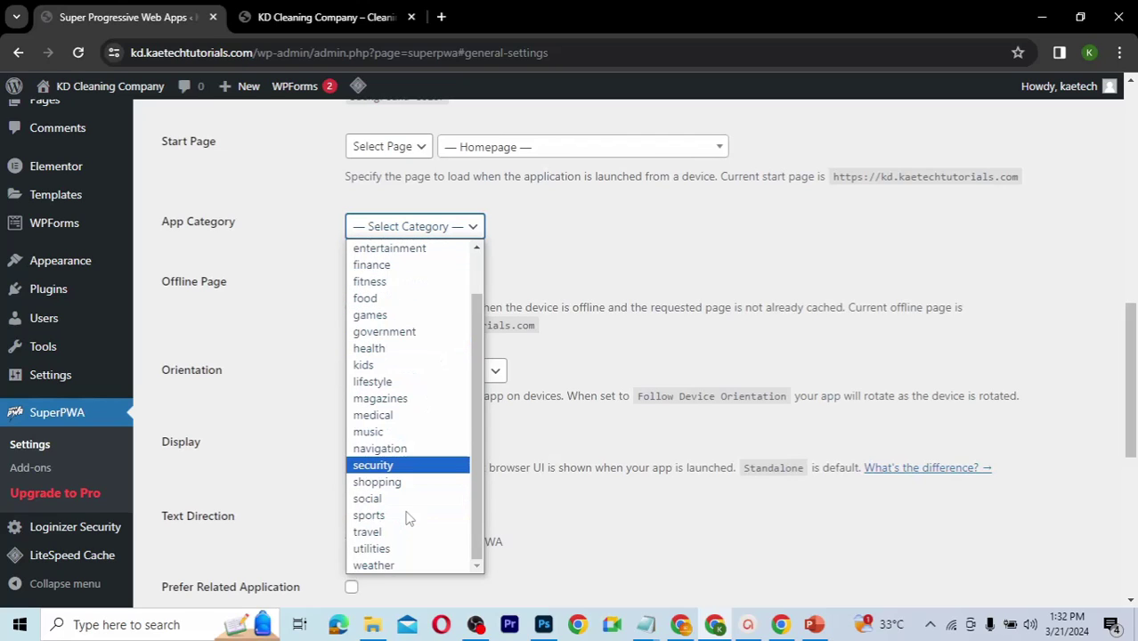
scroll(408, 518, "up", 1)
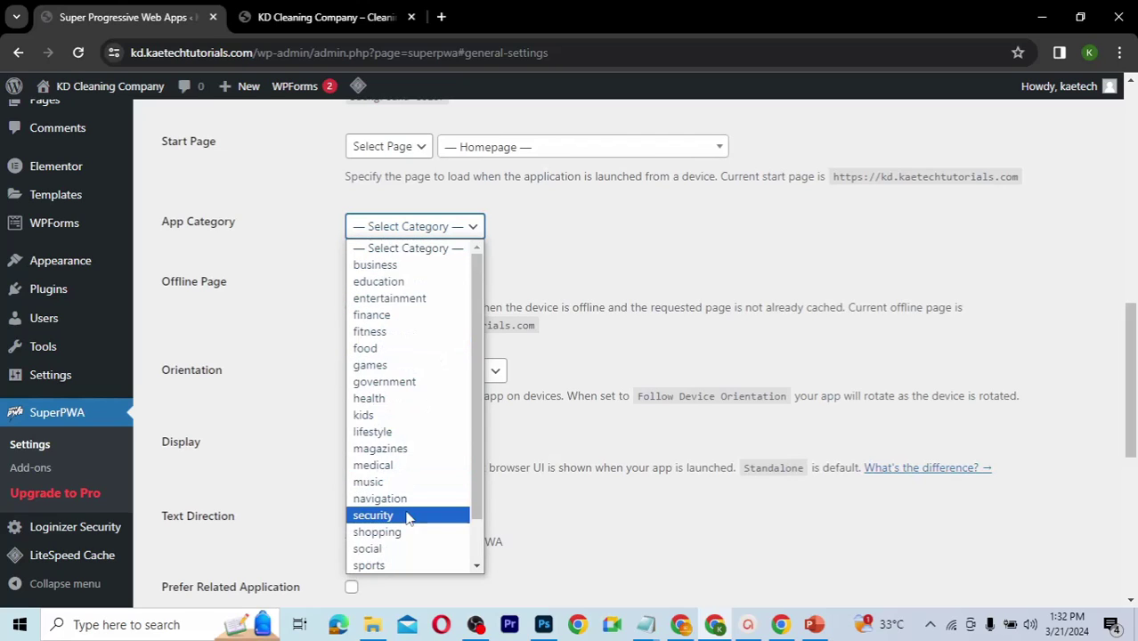
left_click(419, 267)
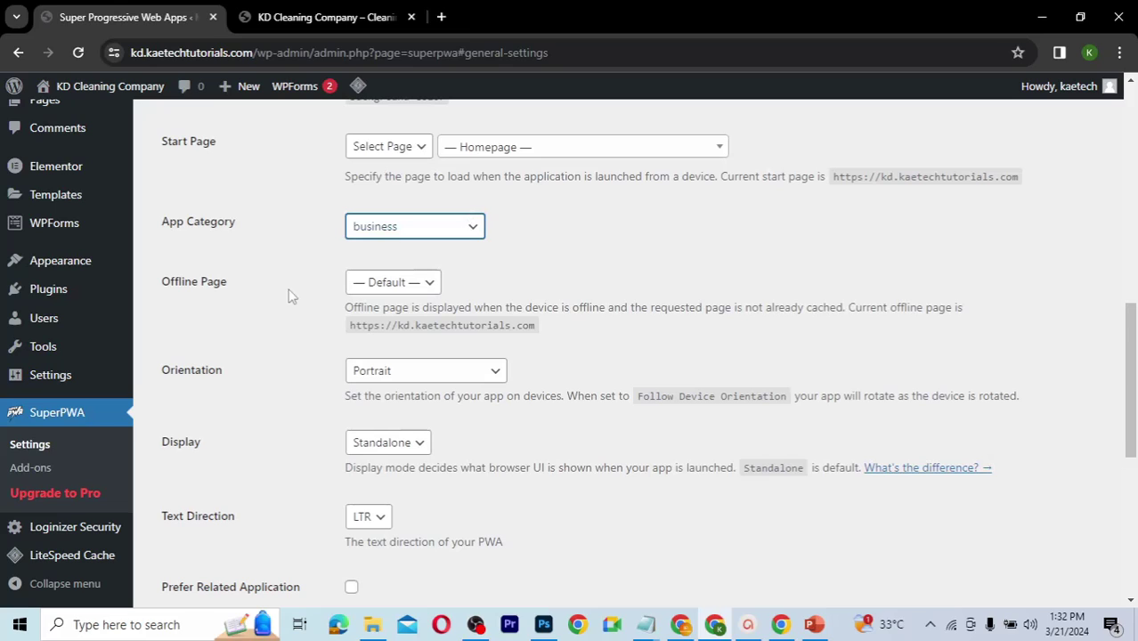
left_click(411, 284)
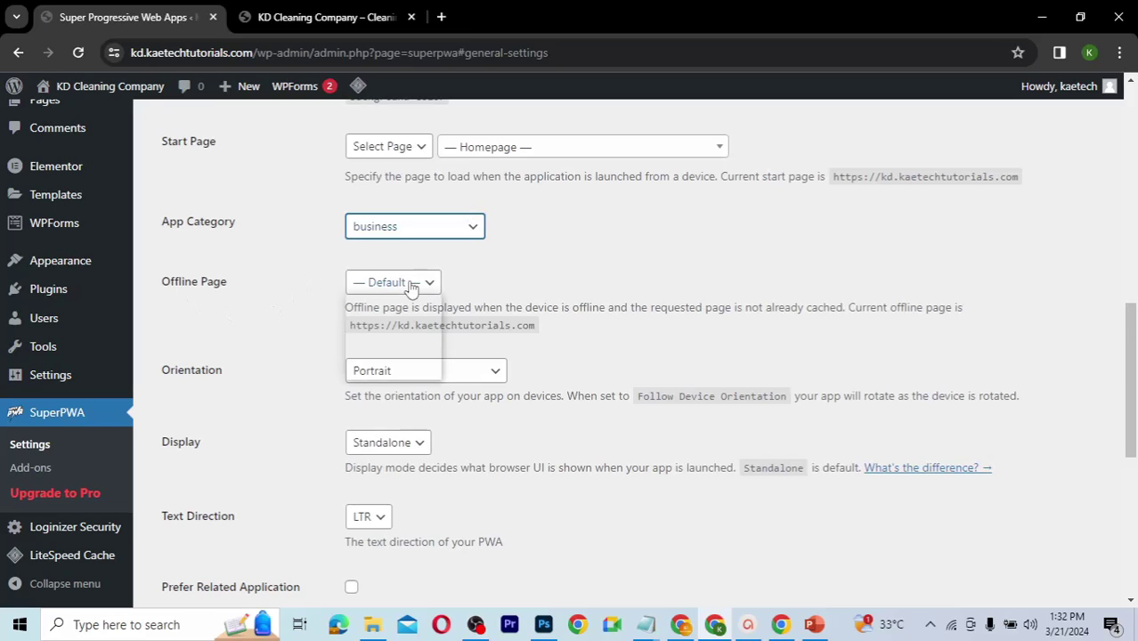
left_click(375, 355)
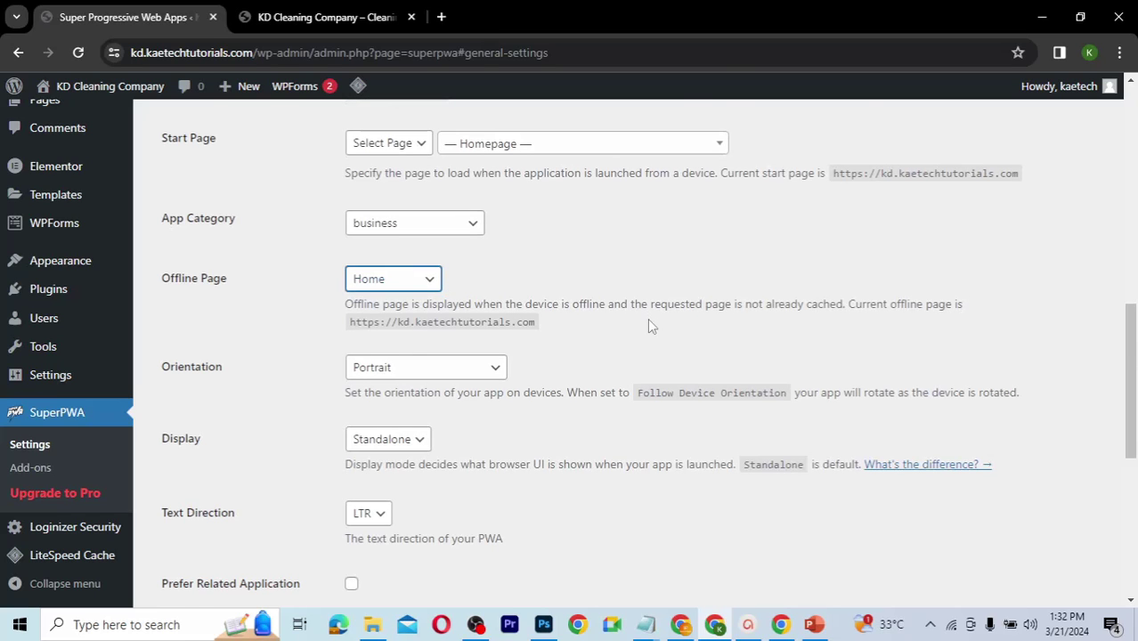
Step: Review the remaining orientation, display, text direction and status entries, and save the SuperPWA settings
scroll(650, 326, "down", 2)
scroll(650, 326, "up", 1)
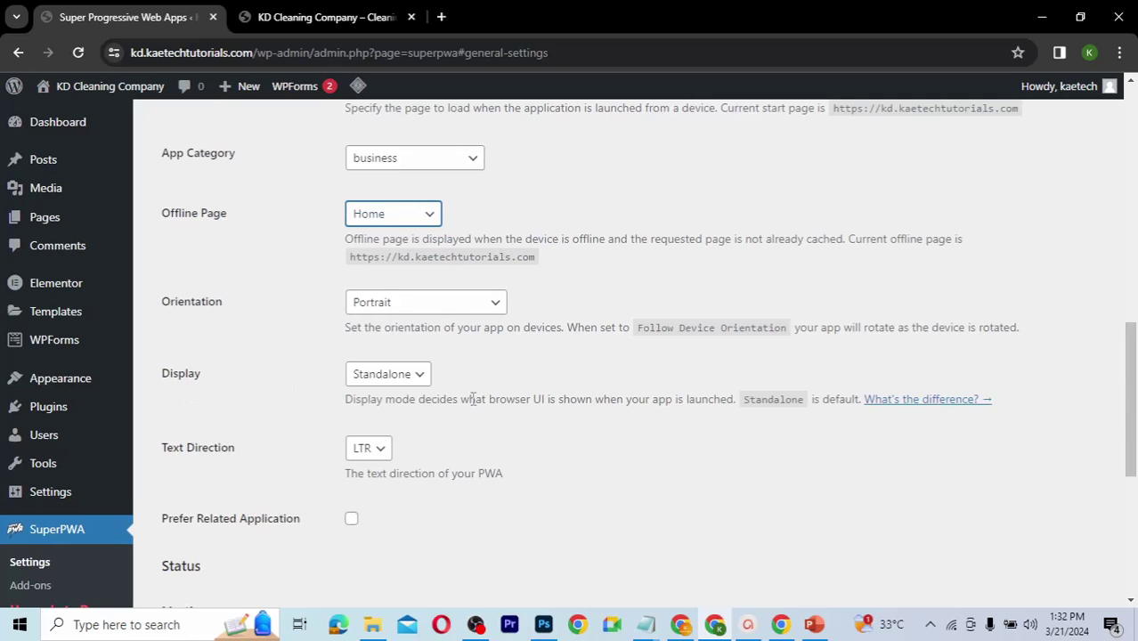
scroll(472, 399, "down", 1)
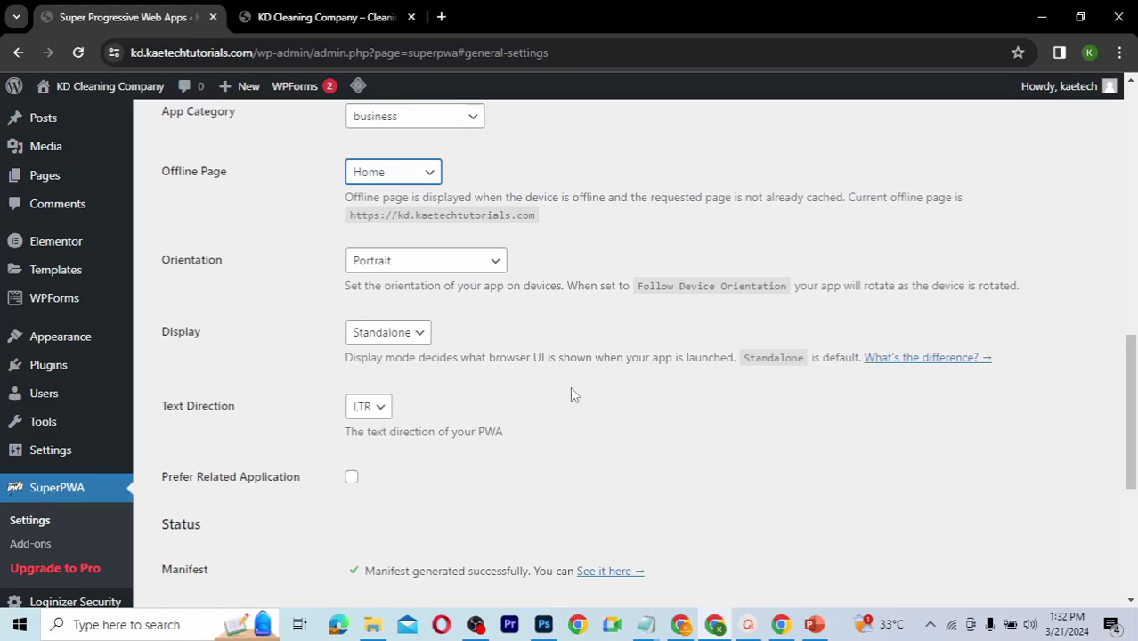
scroll(573, 394, "down", 1)
scroll(573, 394, "down", 3)
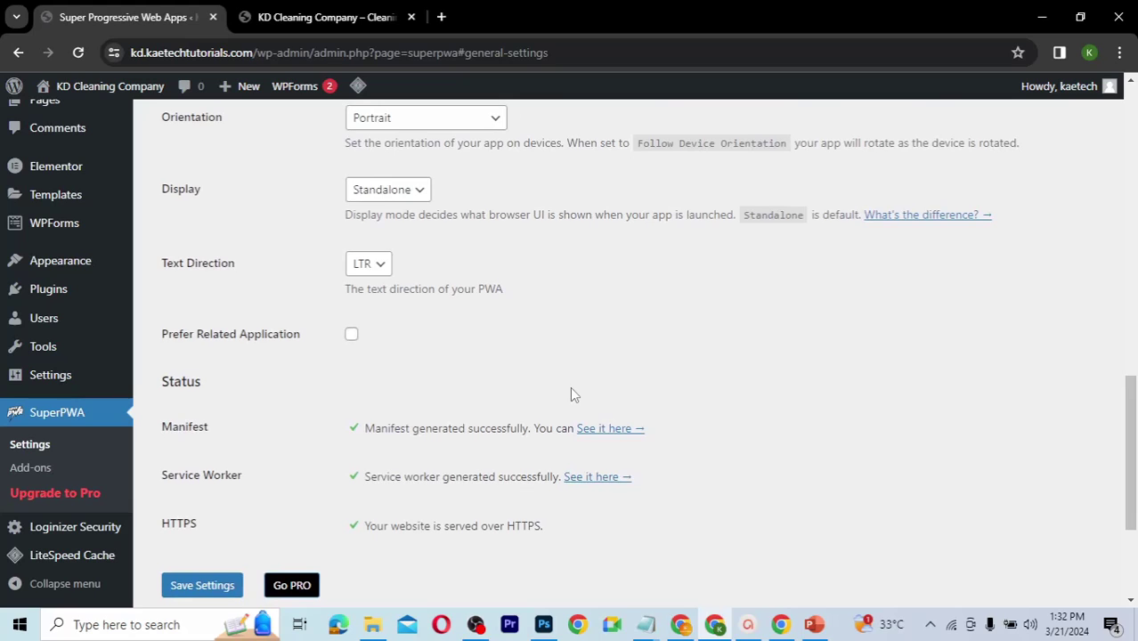
scroll(573, 395, "down", 1)
scroll(573, 395, "down", 2)
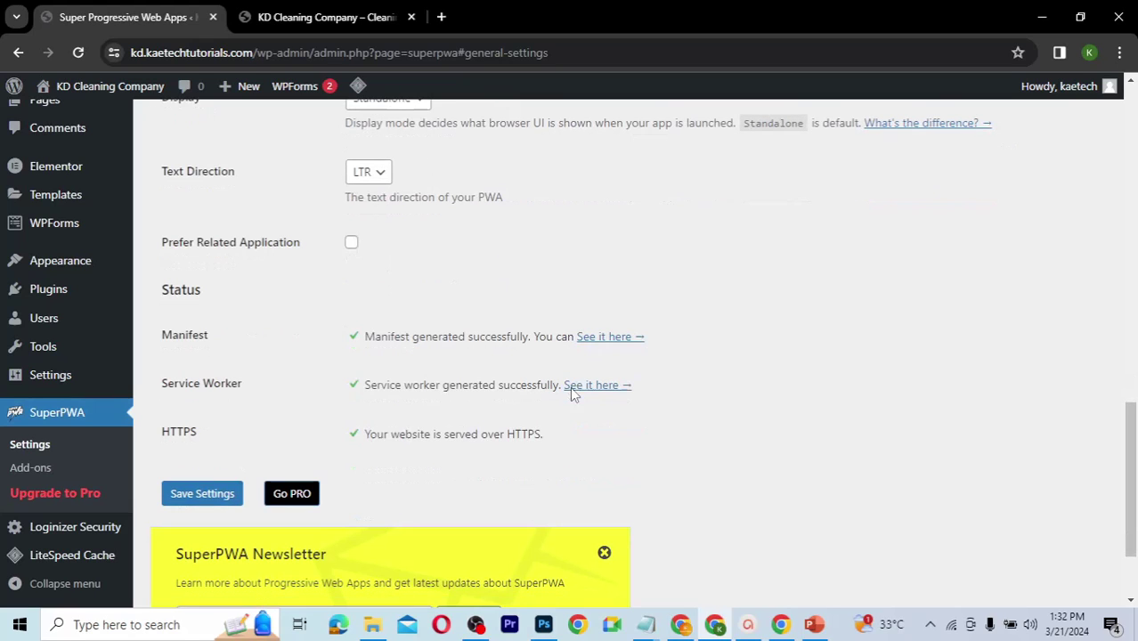
left_click(202, 495)
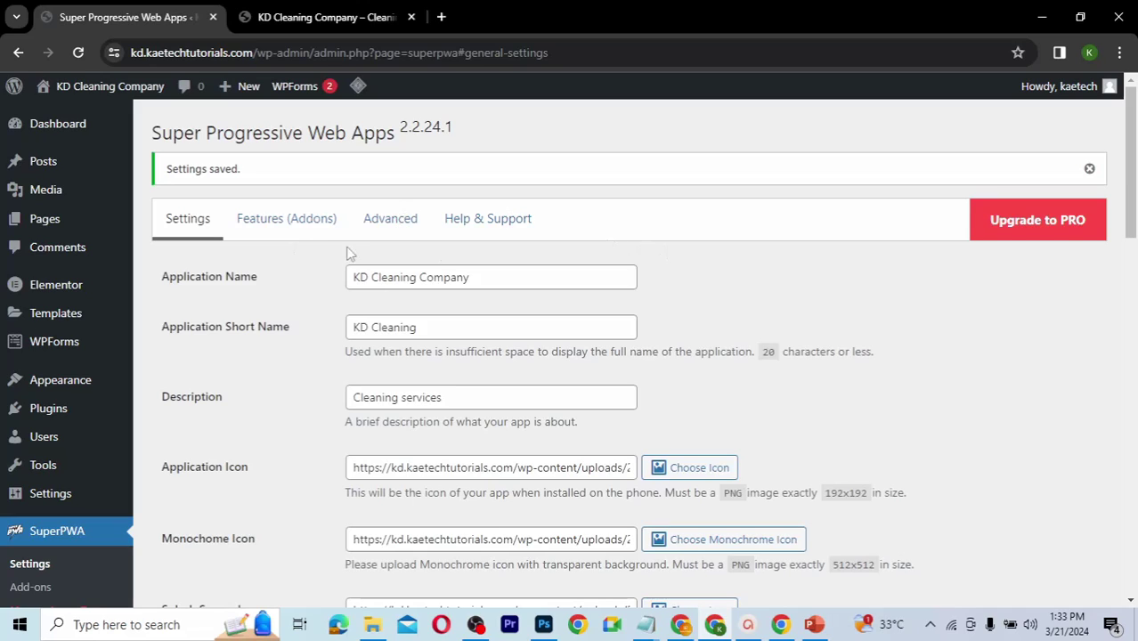
Step: Look through the SuperPWA add-ons and activate the free Pull To Refresh add-on
left_click(282, 229)
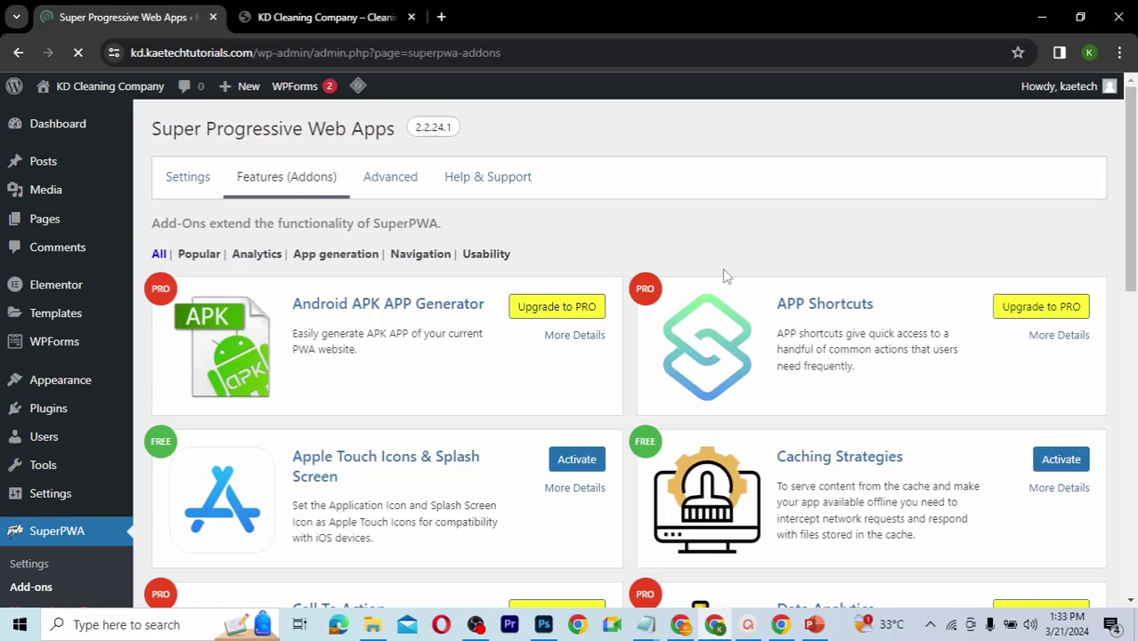
scroll(726, 276, "down", 3)
scroll(375, 272, "up", 1)
scroll(375, 272, "down", 1)
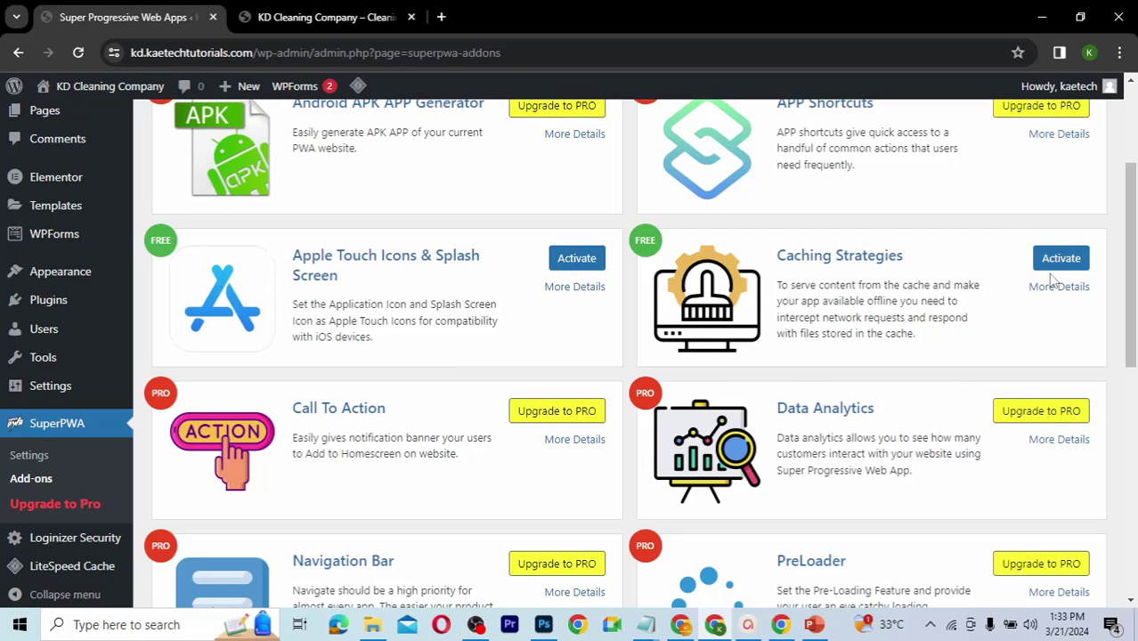
scroll(788, 365, "down", 3)
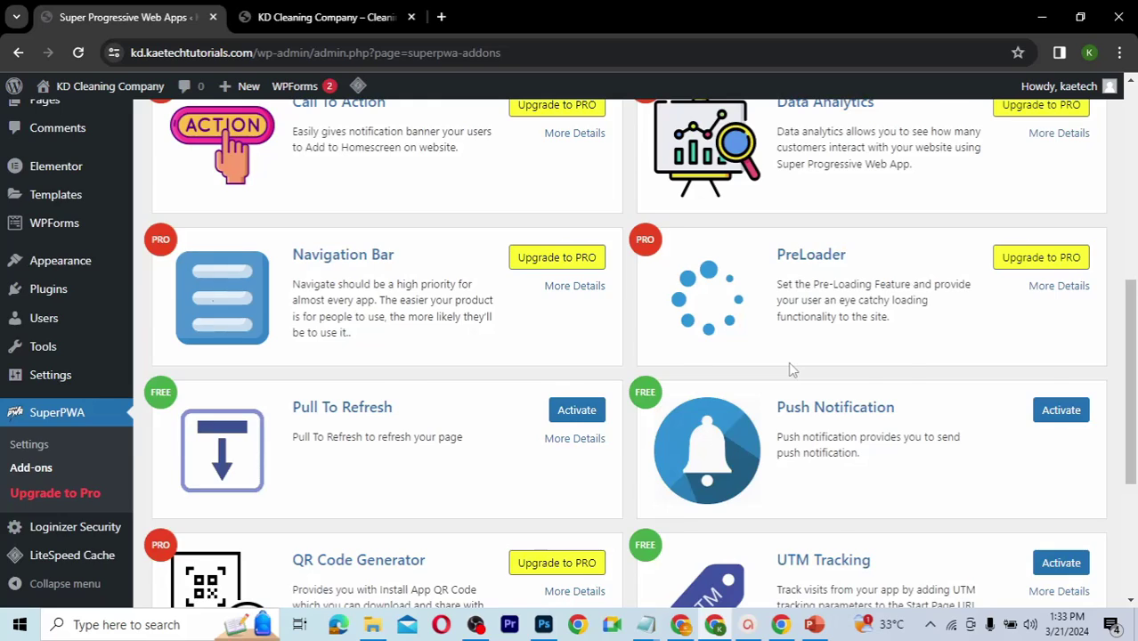
scroll(789, 368, "up", 1)
scroll(790, 368, "down", 1)
scroll(792, 370, "down", 2)
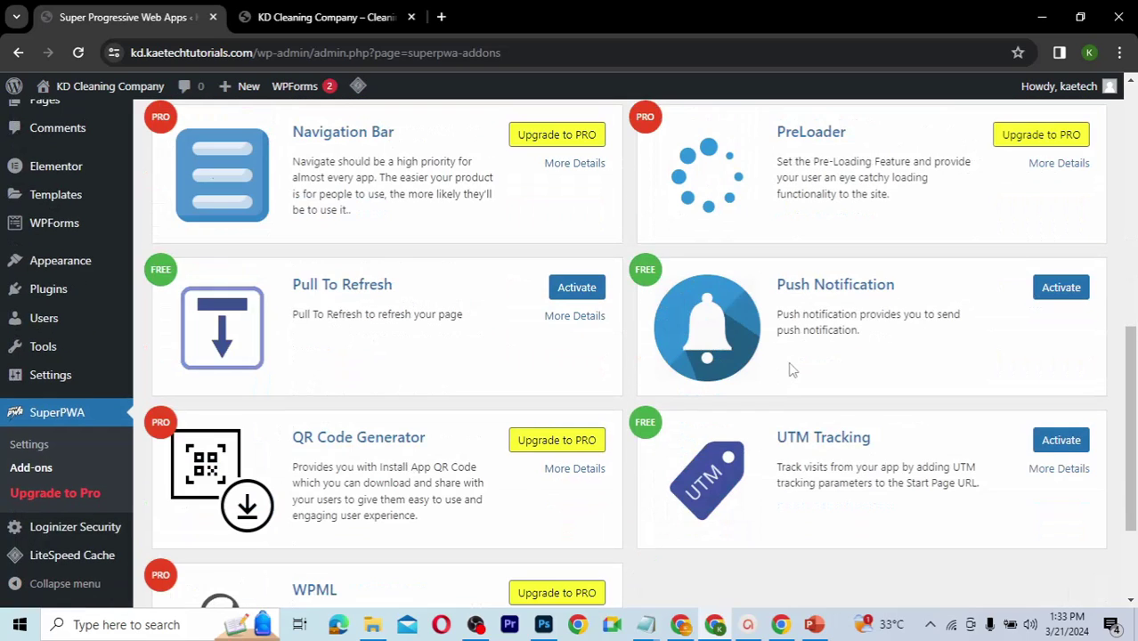
scroll(792, 370, "down", 1)
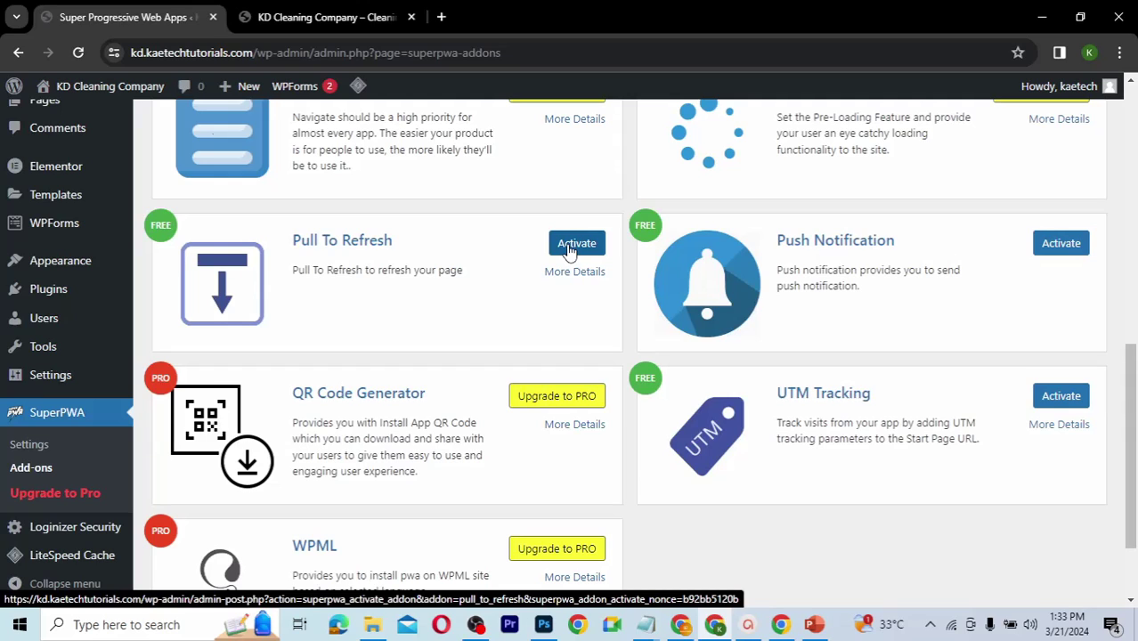
left_click(575, 246)
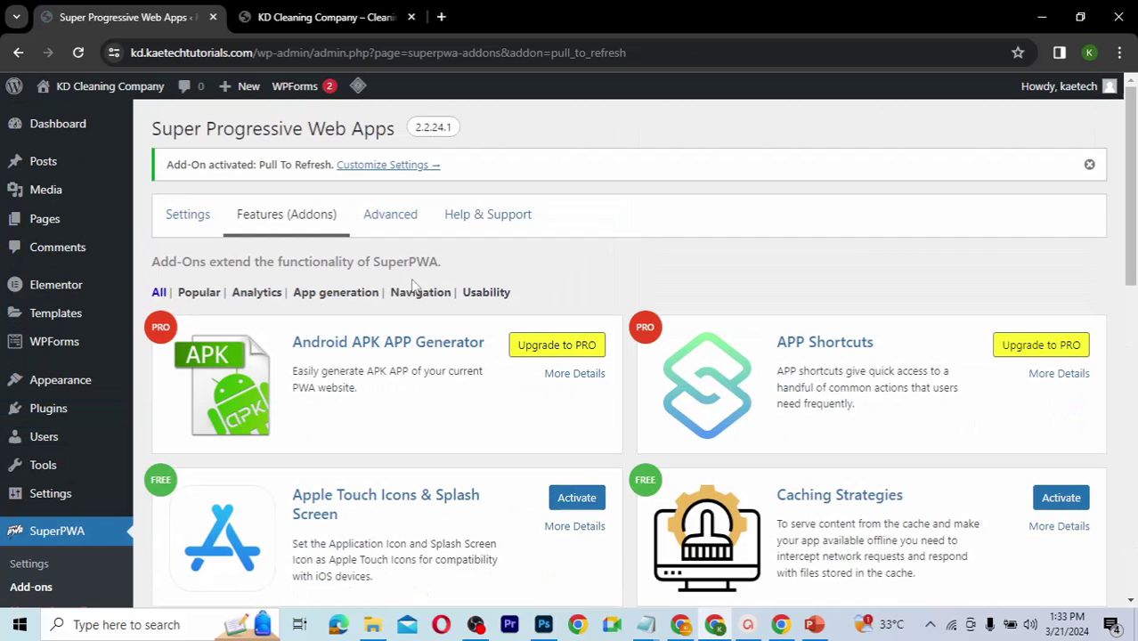
Step: Review the Pull To Refresh, Push Notification, QR Code Generator, UTM Tracking and WPML add-ons, and open the Pull To Refresh settings
scroll(412, 286, "down", 2)
scroll(412, 286, "down", 4)
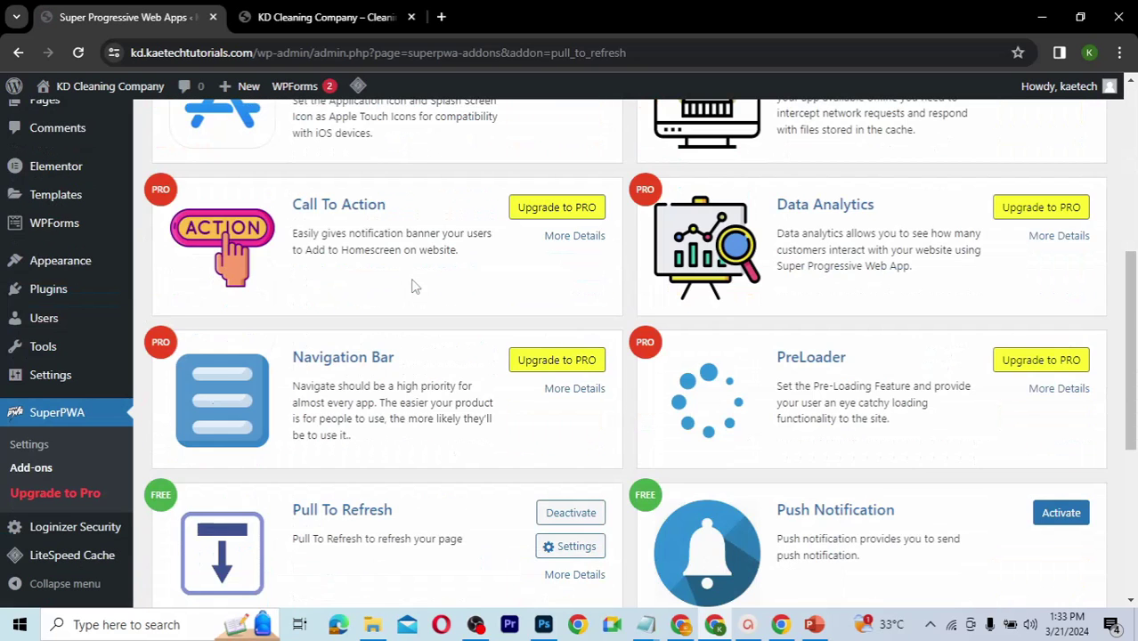
scroll(412, 285, "down", 1)
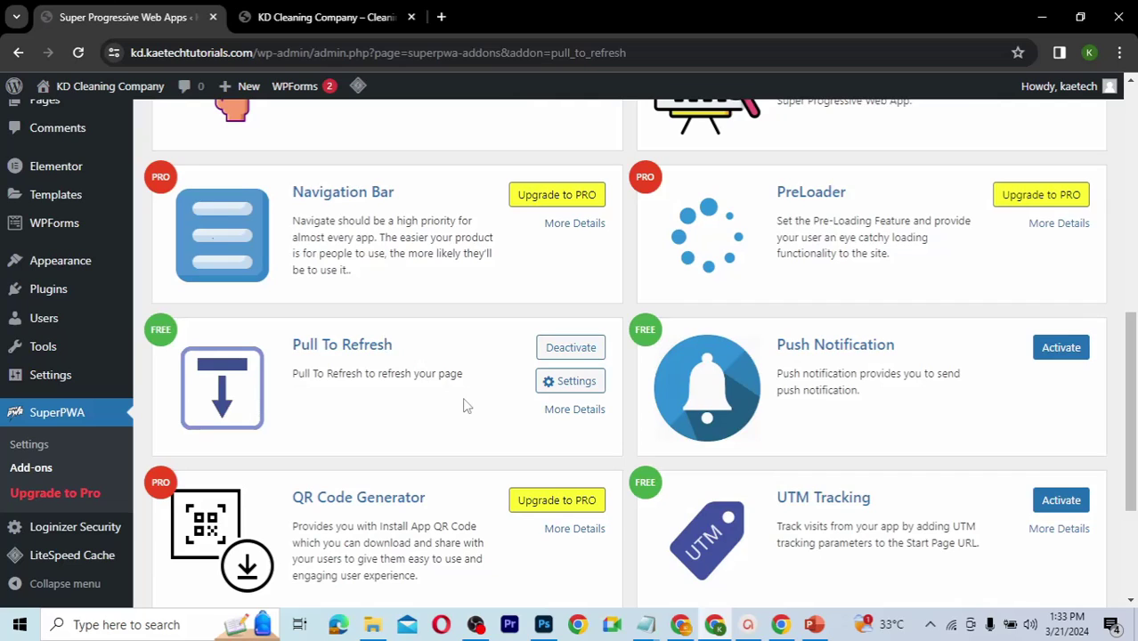
scroll(465, 403, "down", 2)
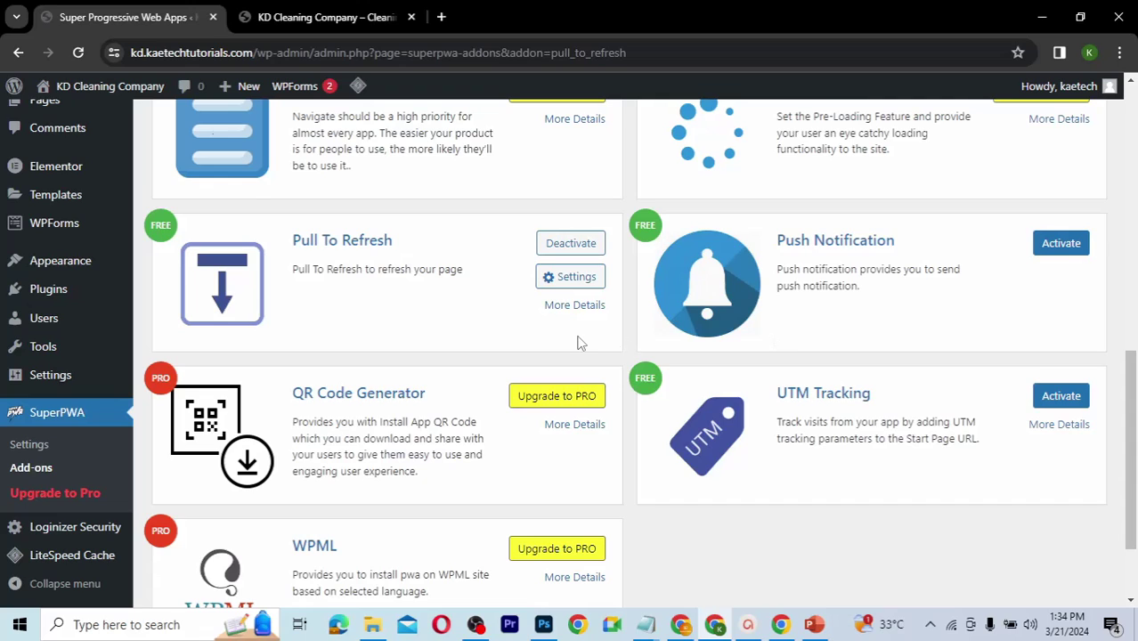
scroll(579, 342, "down", 1)
scroll(577, 342, "down", 1)
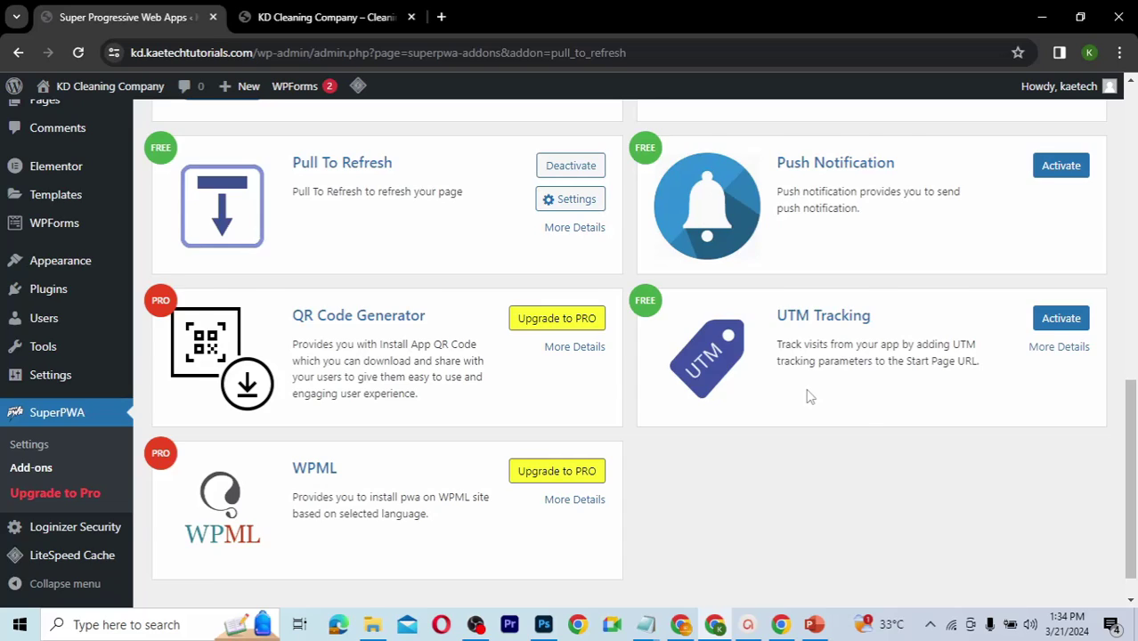
scroll(809, 395, "up", 1)
left_click(577, 298)
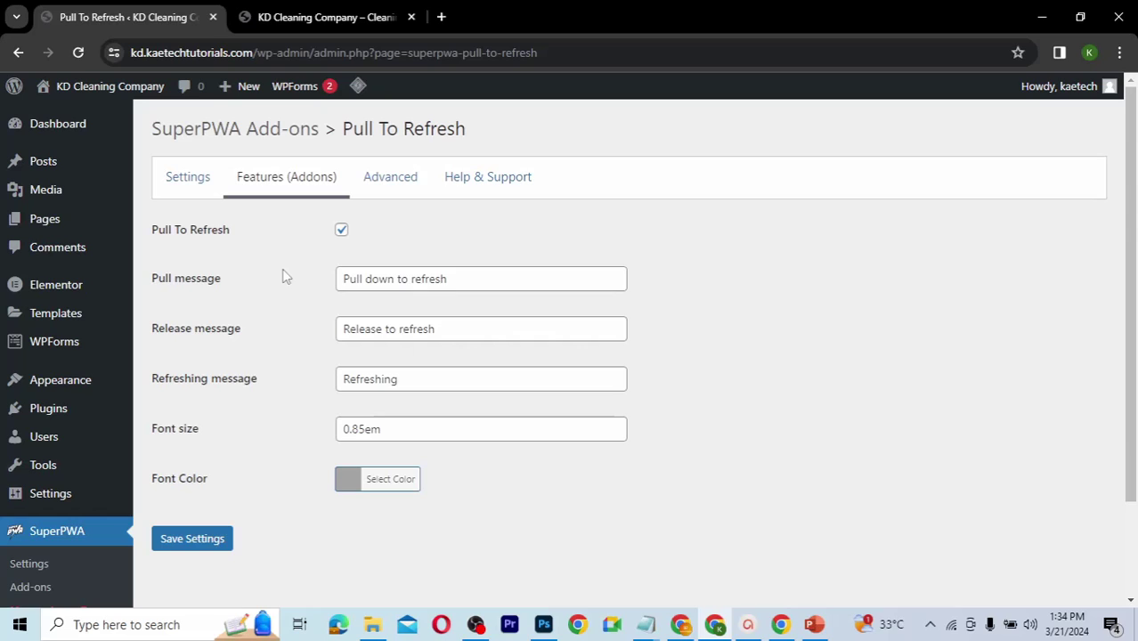
Step: Set the App shortcuts link to the Home page in the advanced SuperPWA settings
left_click(383, 182)
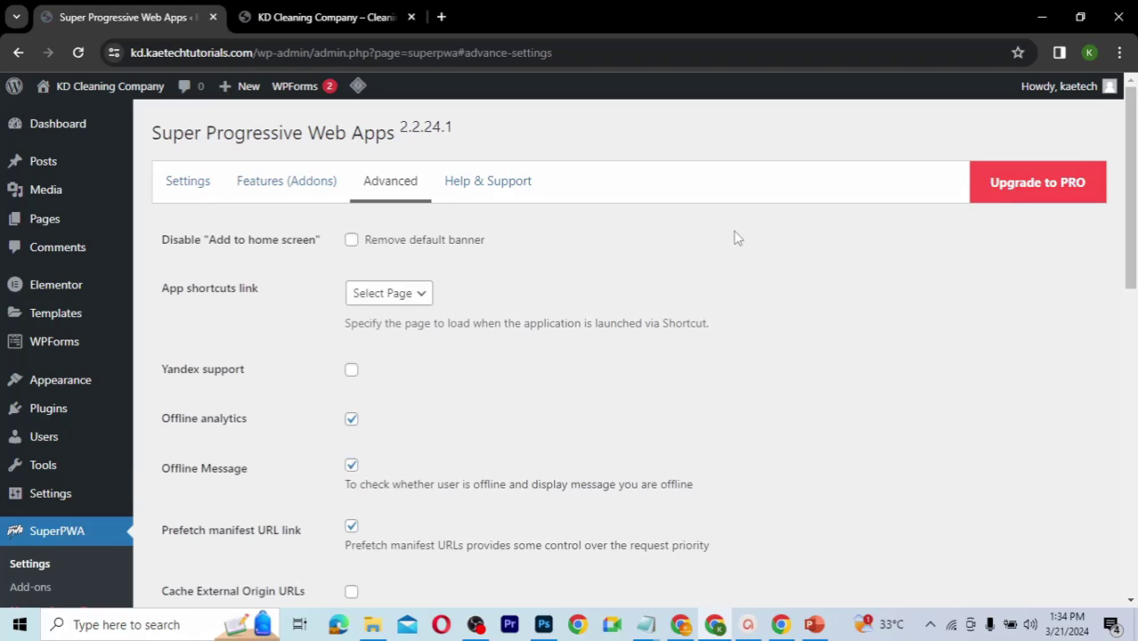
scroll(736, 238, "down", 2)
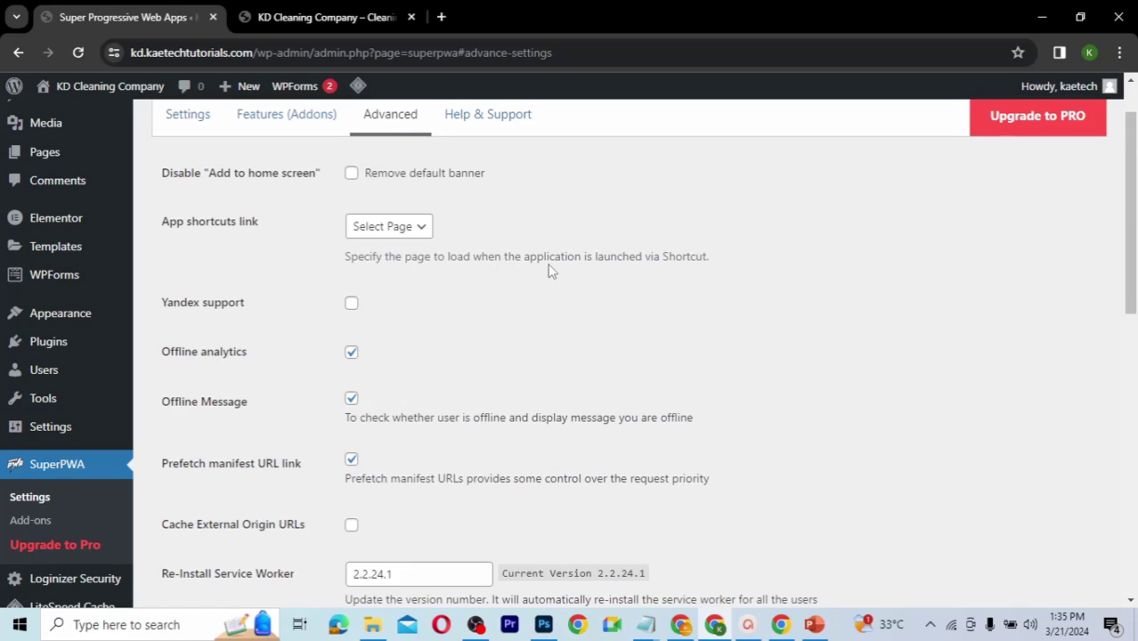
left_click(384, 227)
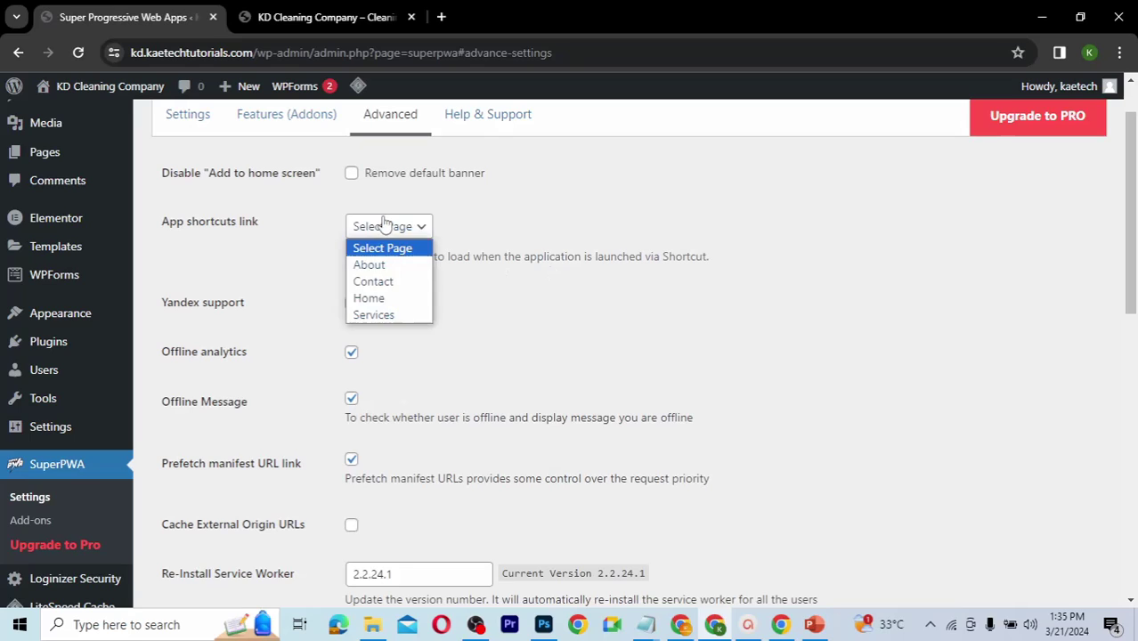
left_click(374, 299)
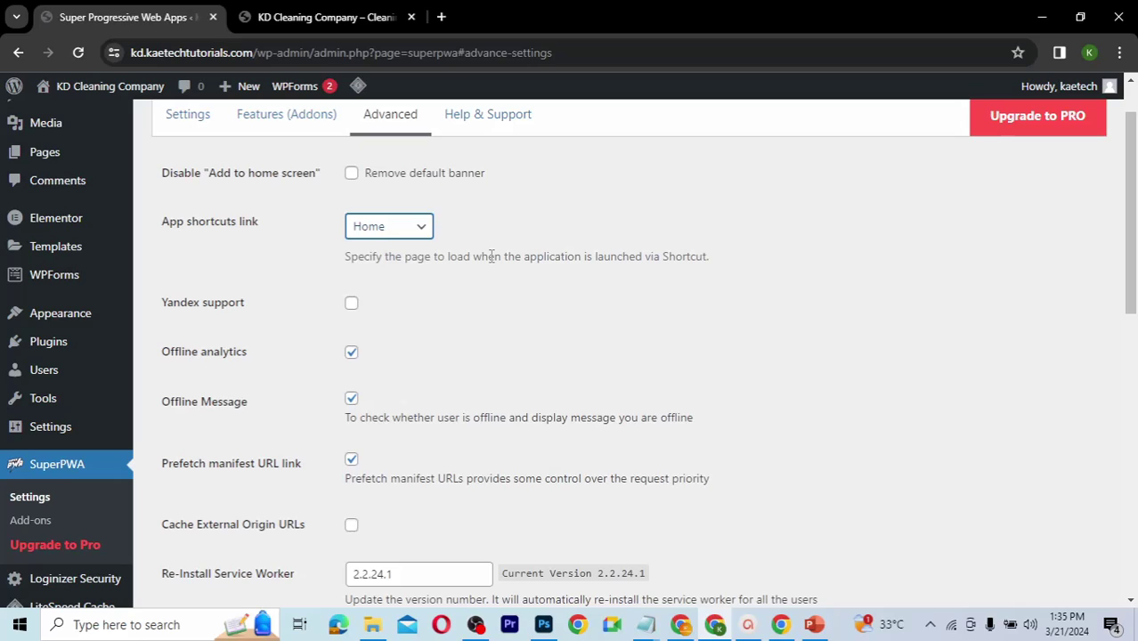
Step: Review the remaining advanced offline, cache, home-screen banner and role access options, and save the settings
scroll(491, 257, "down", 1)
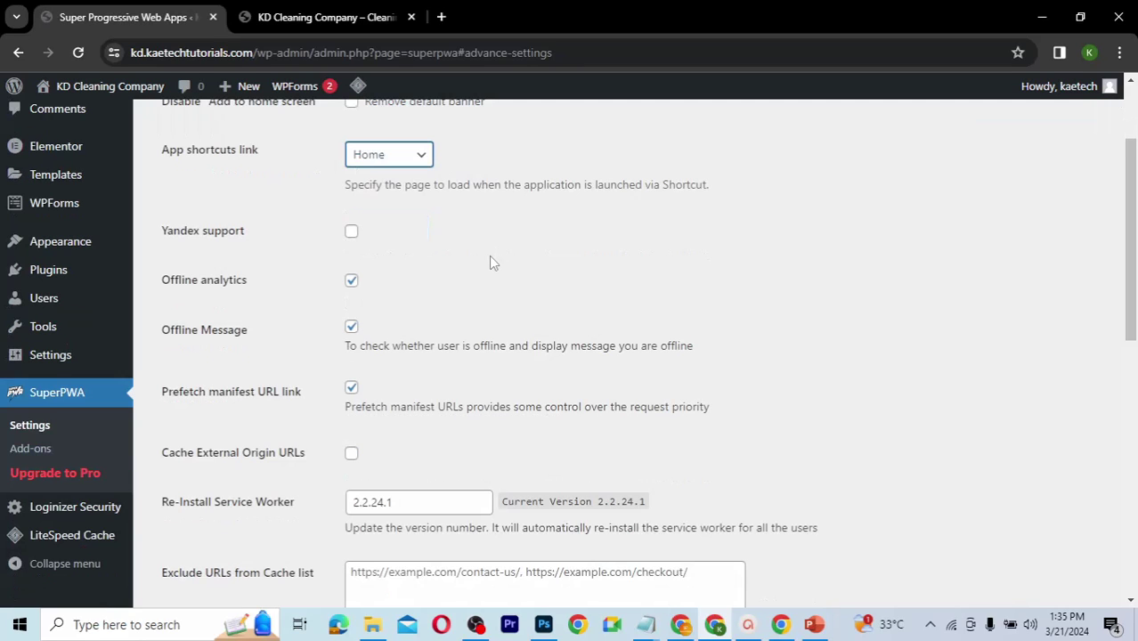
scroll(489, 258, "down", 1)
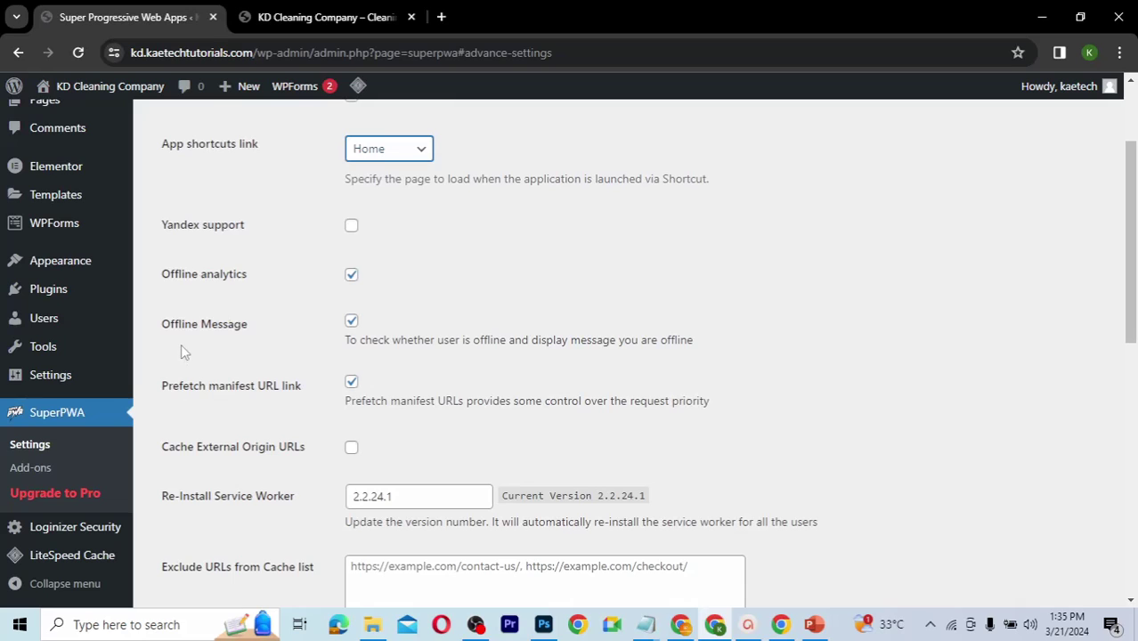
scroll(247, 352, "down", 2)
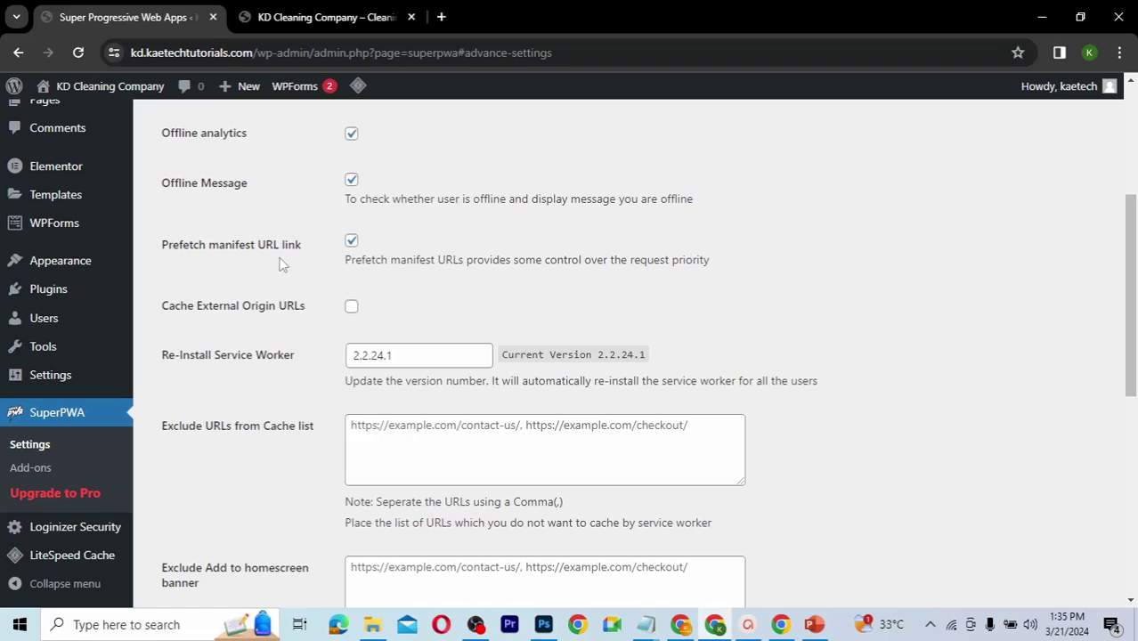
scroll(250, 454, "down", 1)
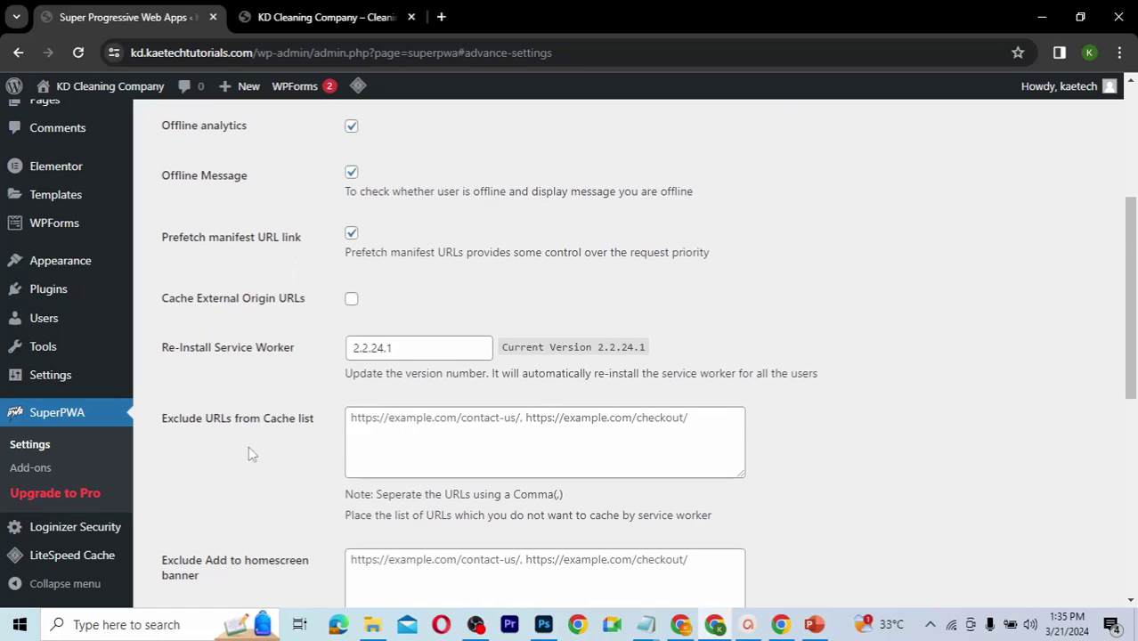
scroll(250, 454, "down", 3)
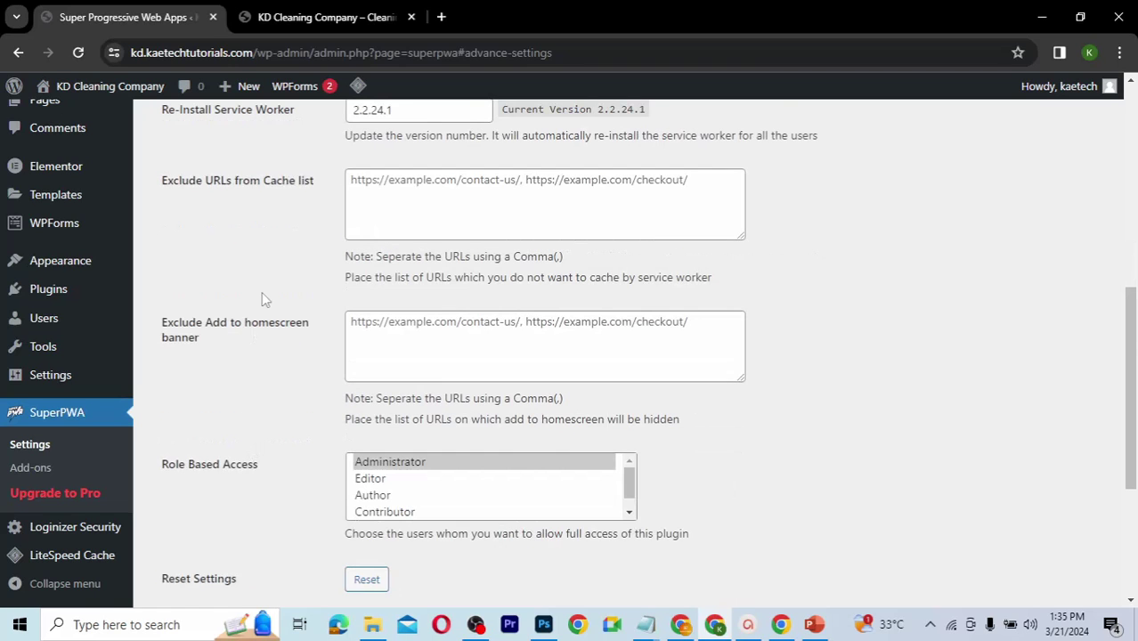
scroll(262, 294, "up", 1)
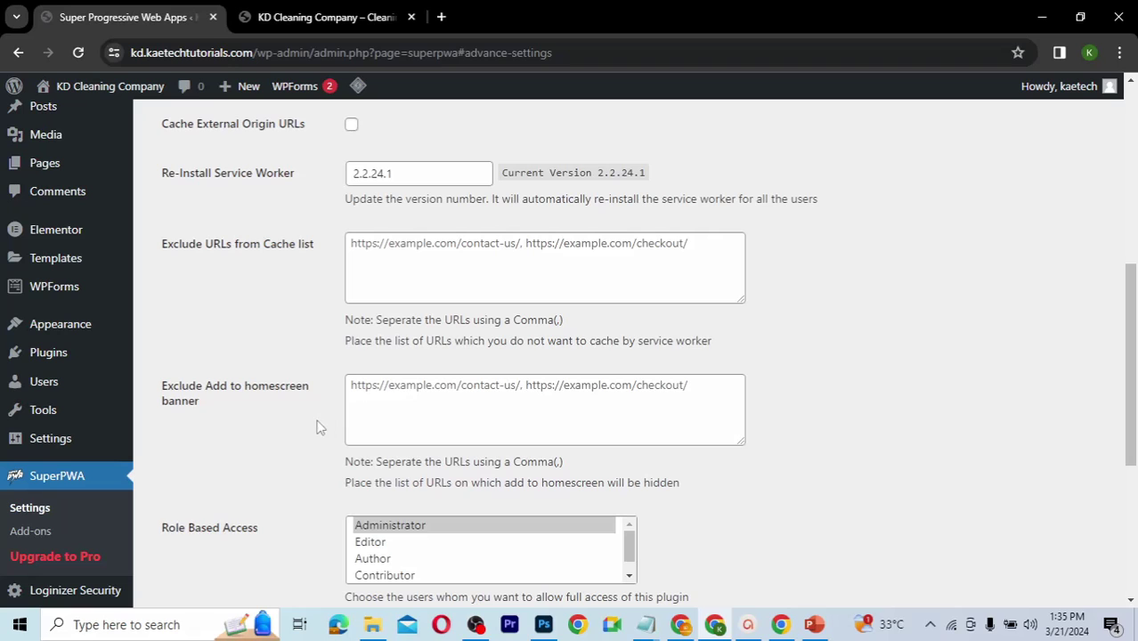
scroll(319, 428, "down", 2)
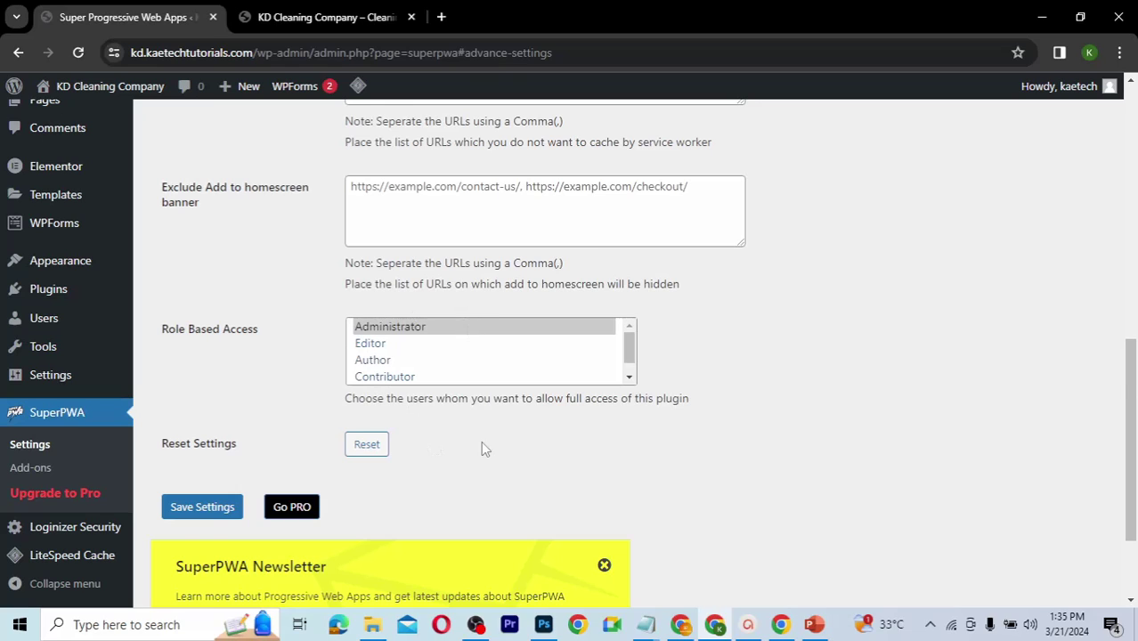
scroll(481, 448, "down", 2)
left_click(203, 368)
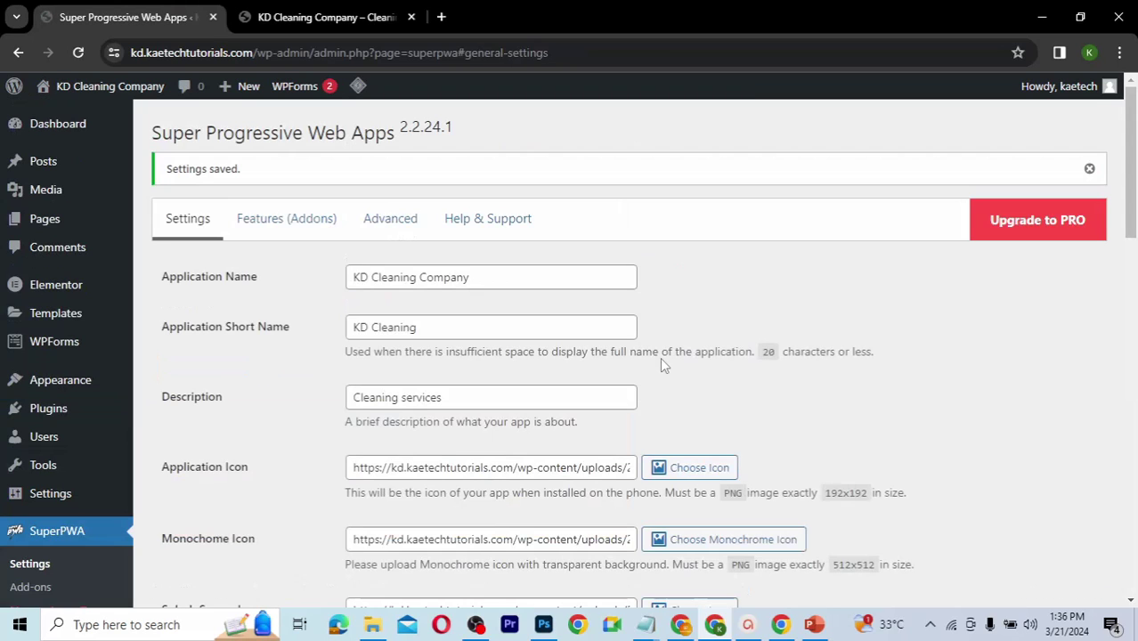
Step: Look over the saved general settings, reload the live KD Cleaning Company site and open its app install prompt
scroll(661, 360, "down", 2)
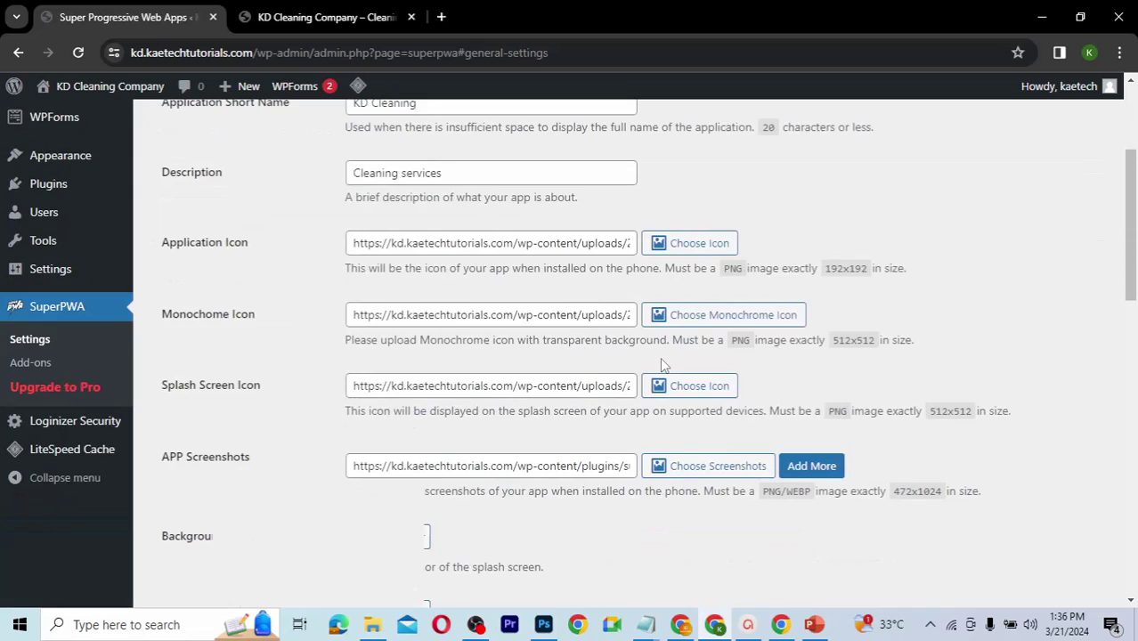
scroll(661, 361, "up", 2)
scroll(661, 360, "down", 5)
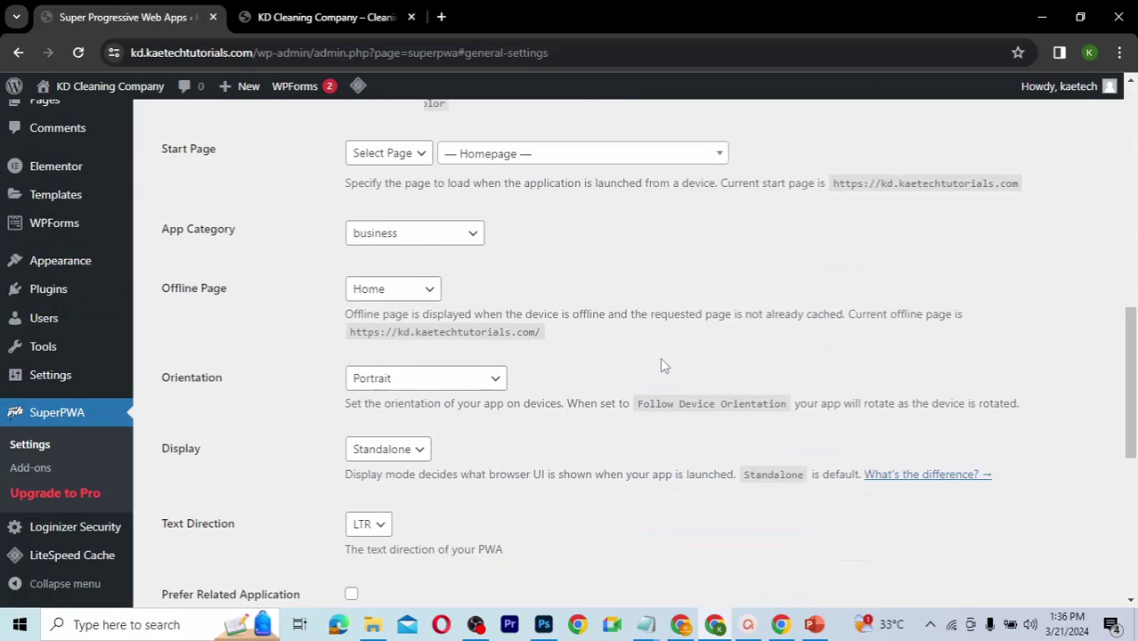
scroll(661, 359, "up", 5)
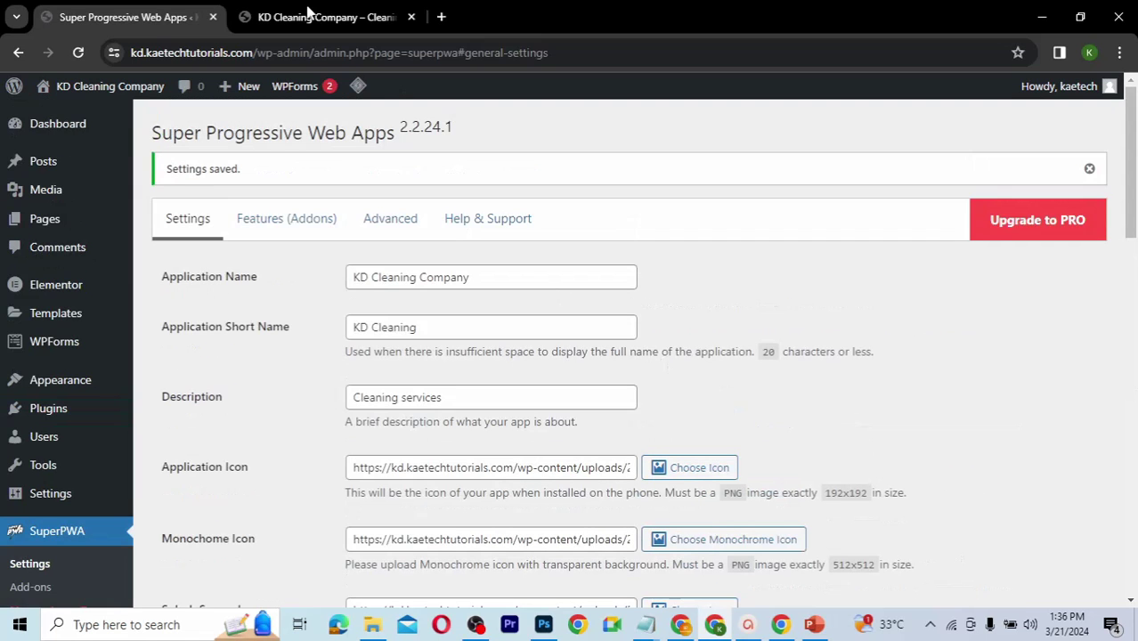
left_click(306, 14)
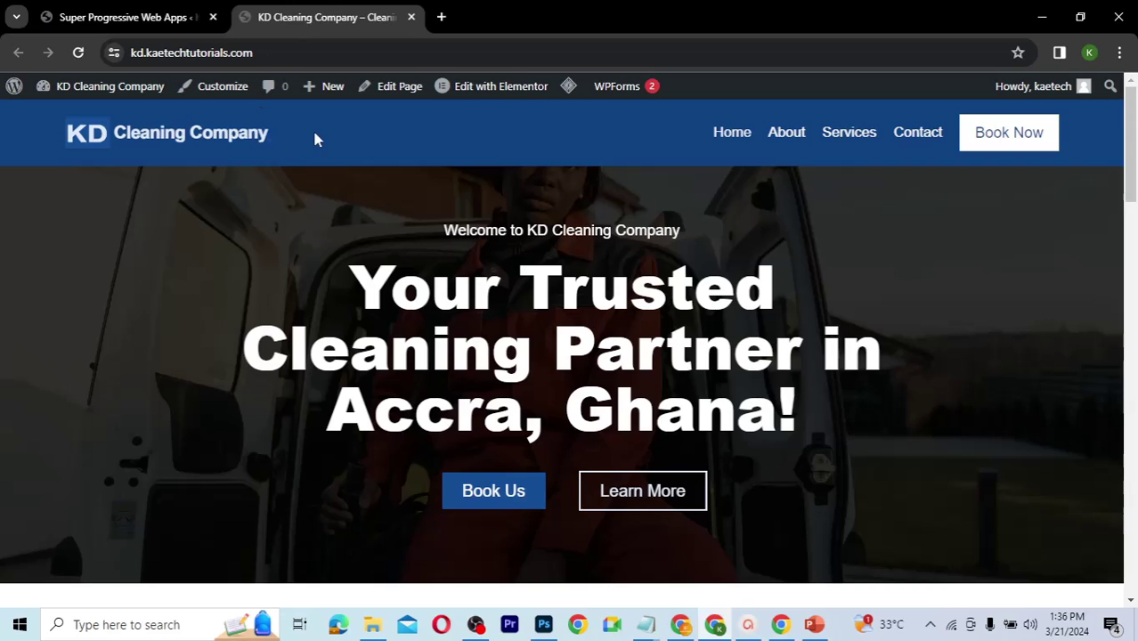
left_click(78, 53)
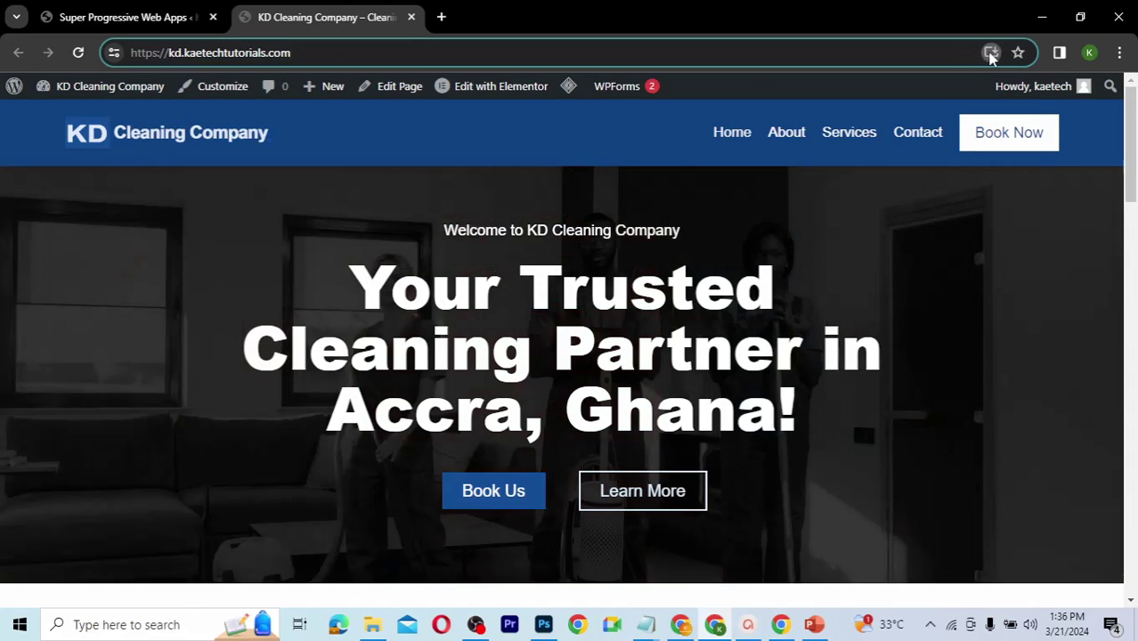
left_click(991, 54)
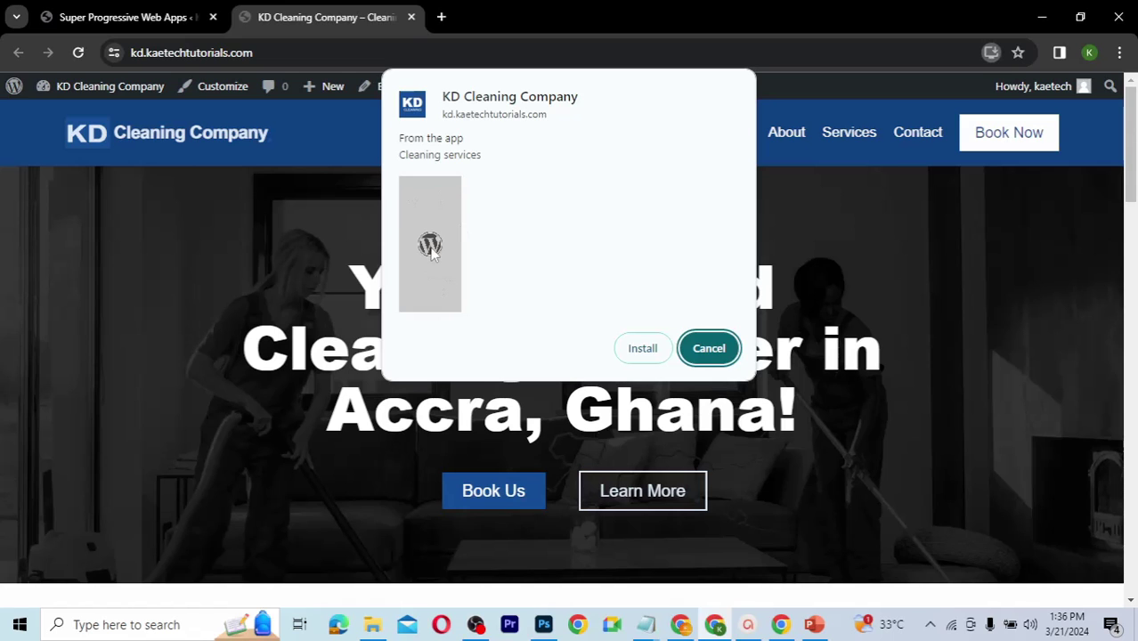
Step: Replace the app screenshot in the SuperPWA general settings with 512-with-blue-bg.png from the media library
left_click(144, 19)
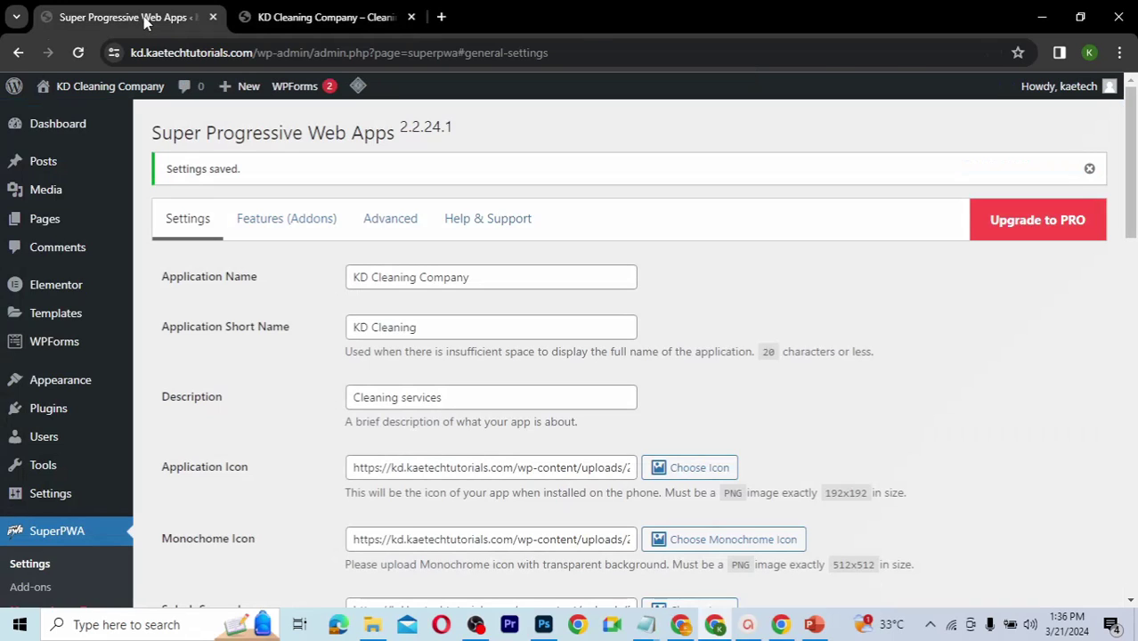
scroll(225, 295, "down", 3)
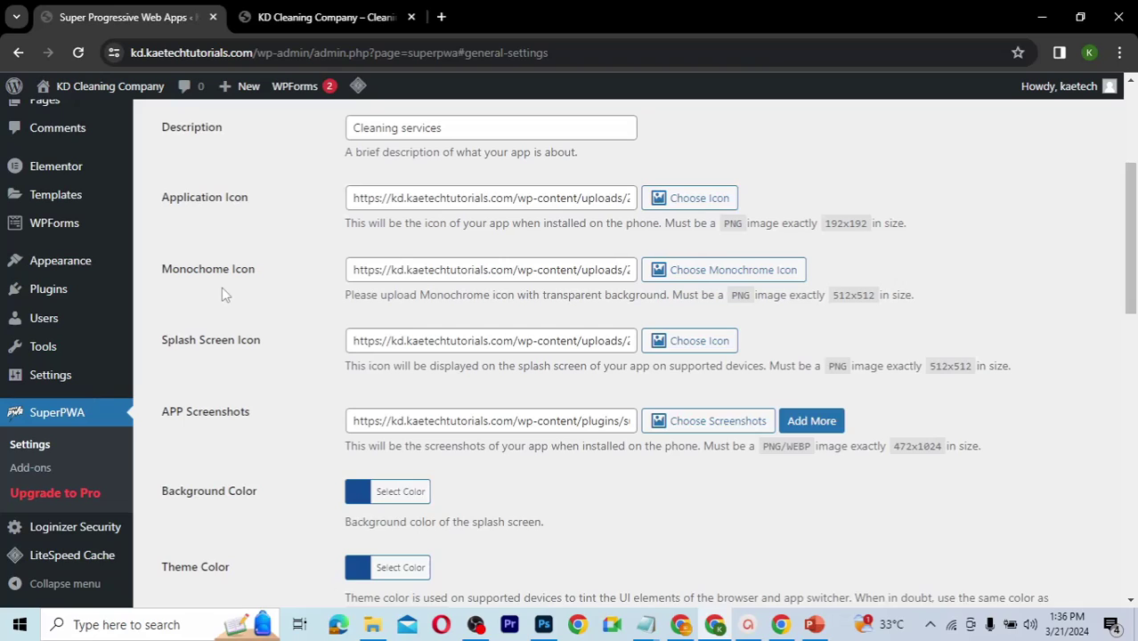
scroll(225, 295, "down", 1)
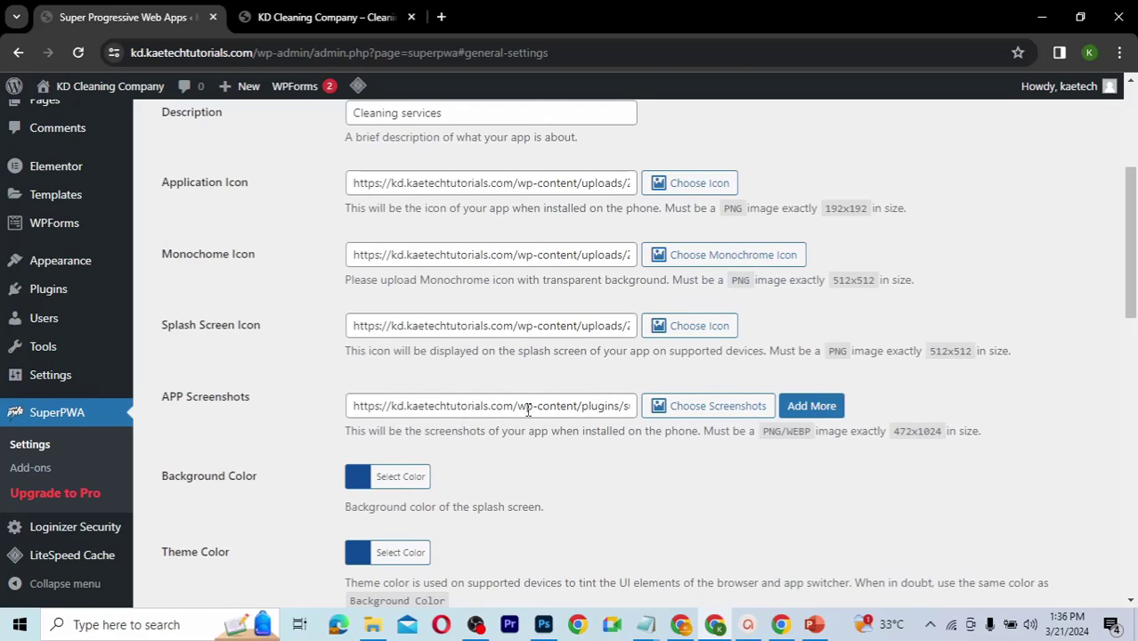
left_click(730, 407)
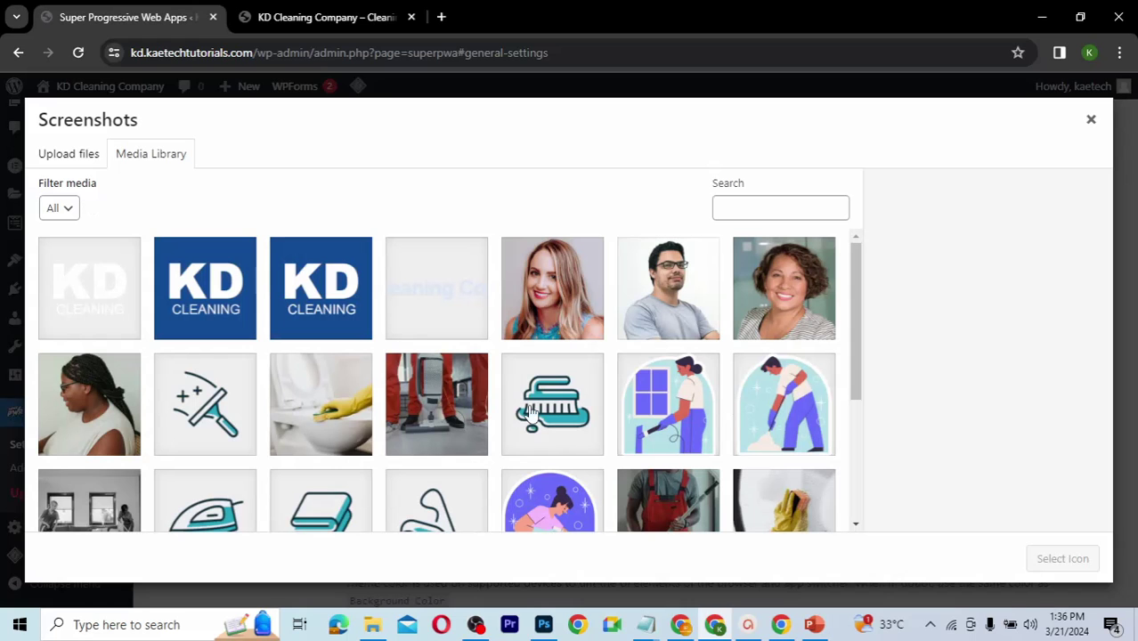
scroll(330, 378, "down", 2)
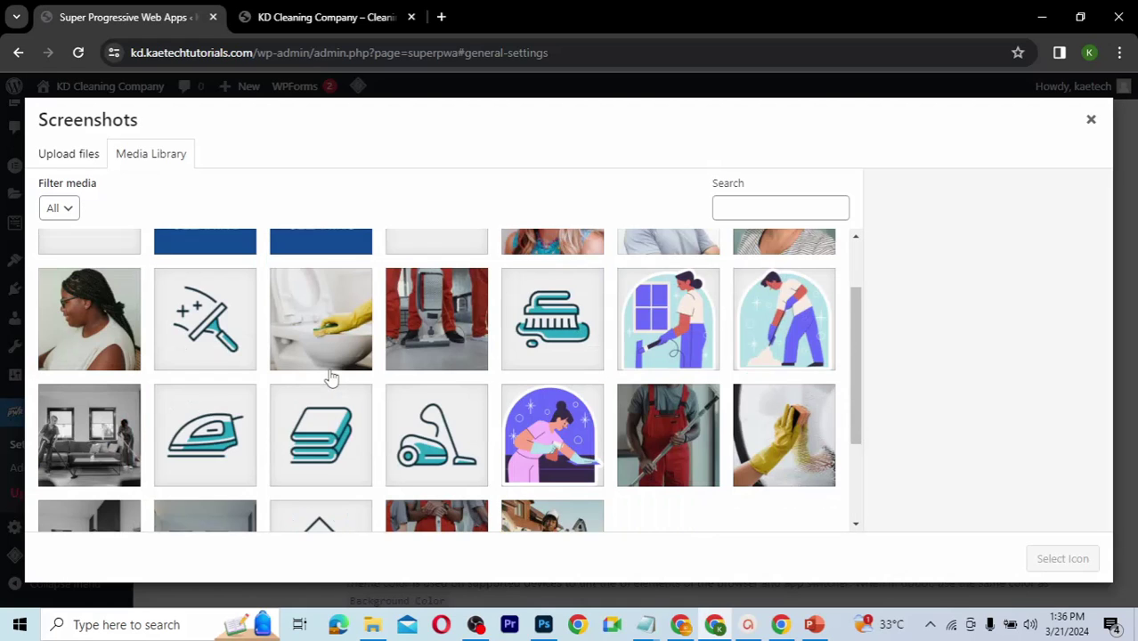
scroll(330, 378, "up", 1)
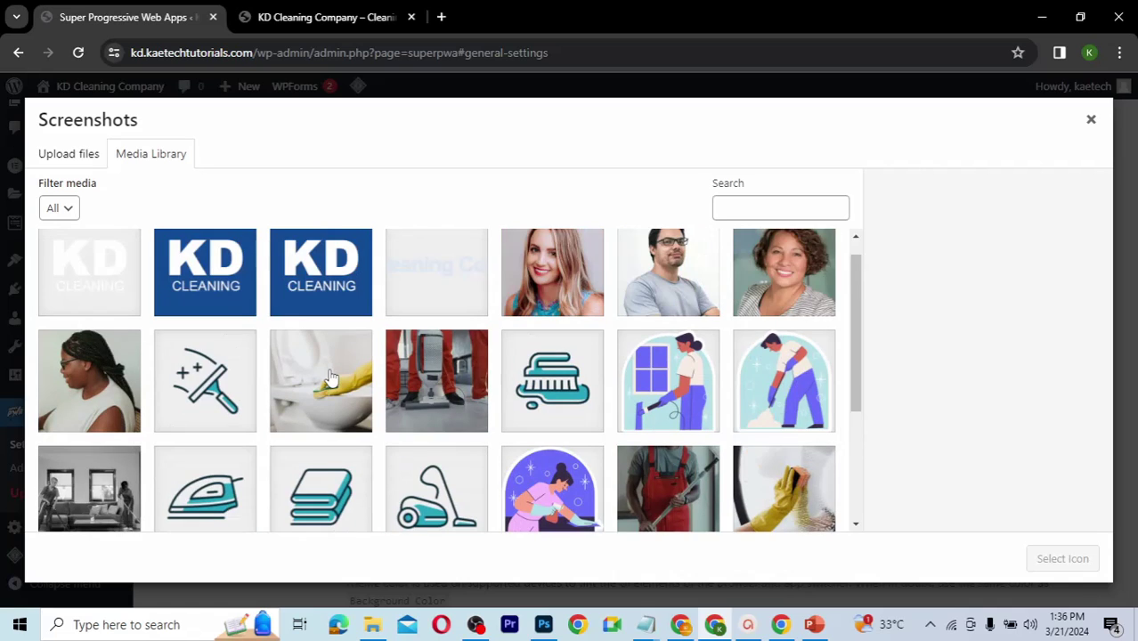
scroll(330, 378, "down", 1)
scroll(330, 378, "down", 3)
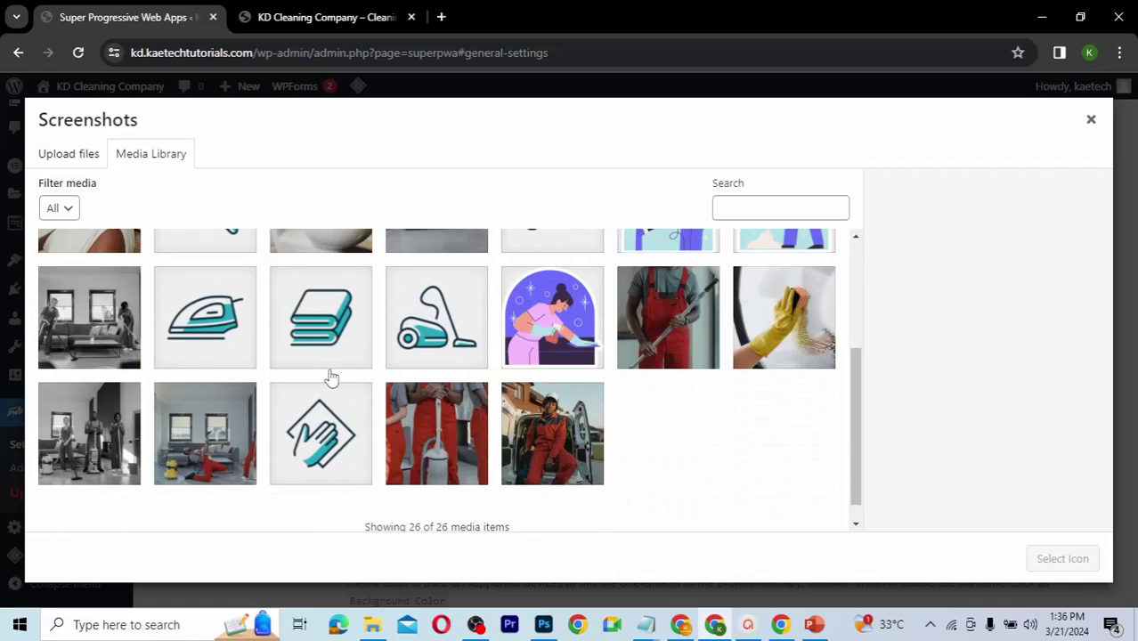
scroll(329, 378, "up", 5)
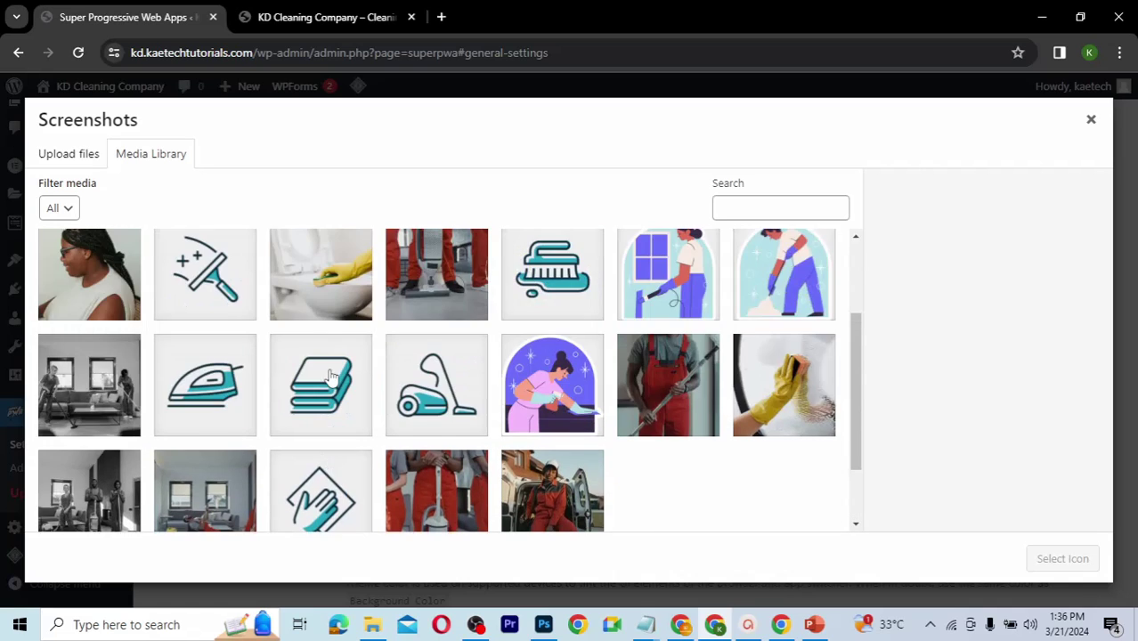
left_click(302, 276)
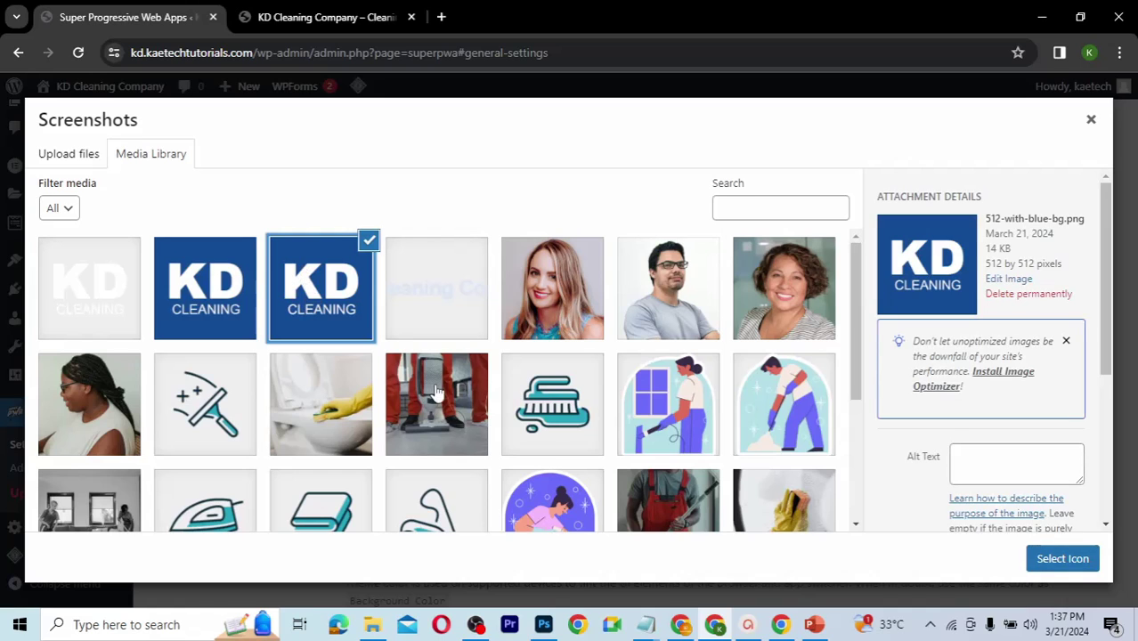
left_click(1082, 559)
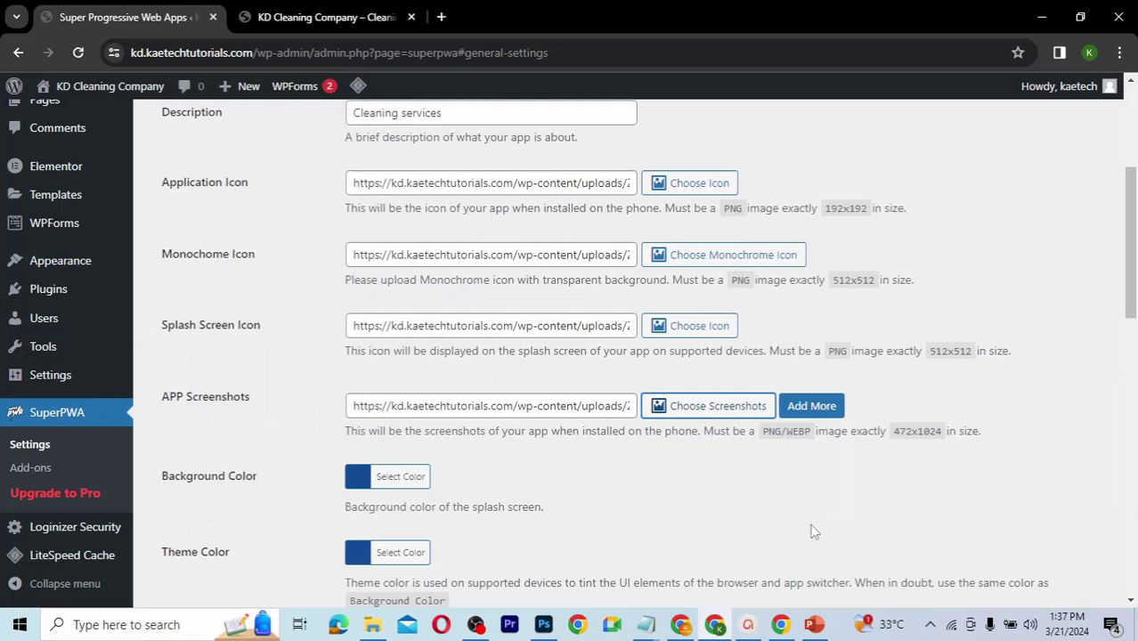
Step: Save the SuperPWA general settings with the new app screenshot
scroll(587, 475, "down", 5)
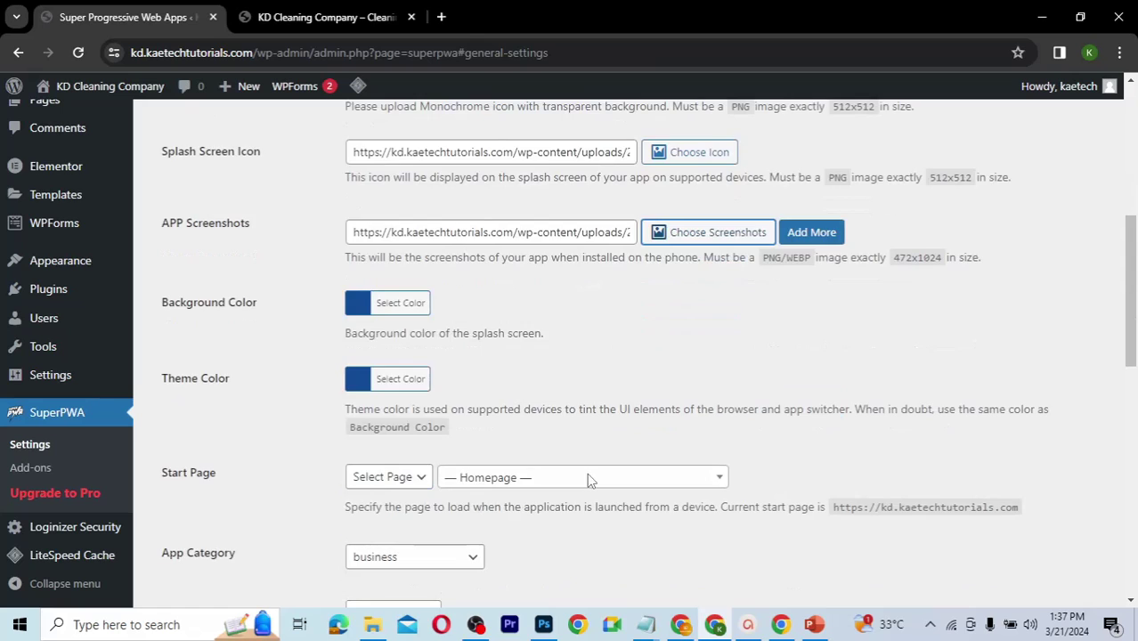
scroll(588, 481, "down", 3)
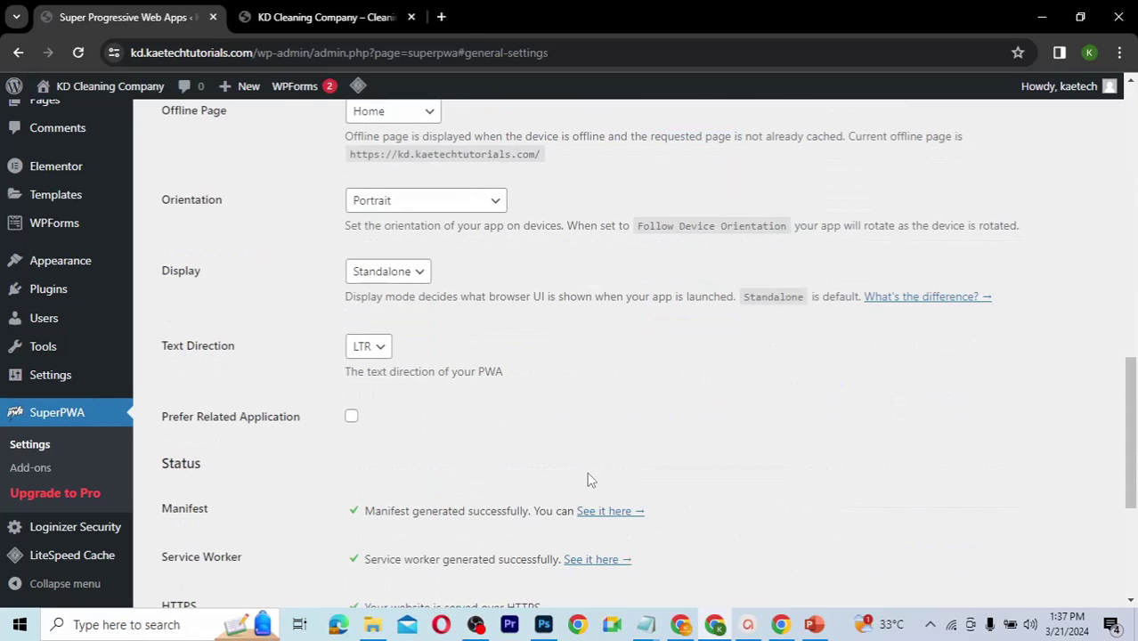
scroll(587, 481, "down", 4)
left_click(201, 371)
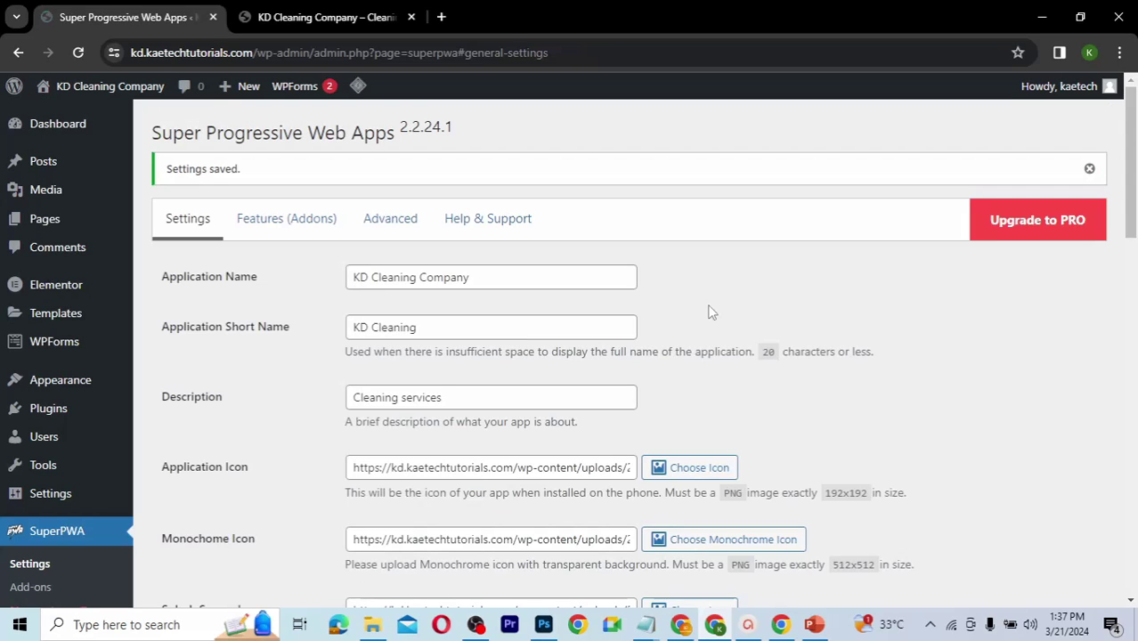
Step: Reload the live KD Cleaning Company site and install it as an app from its install prompt
left_click(336, 19)
left_click(78, 53)
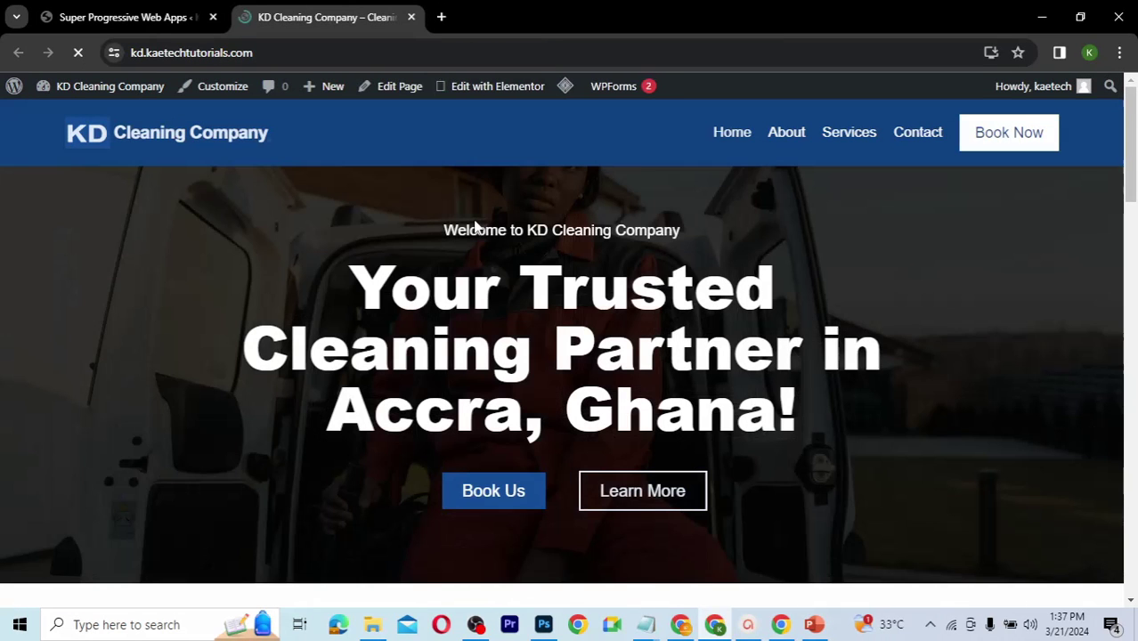
left_click(991, 54)
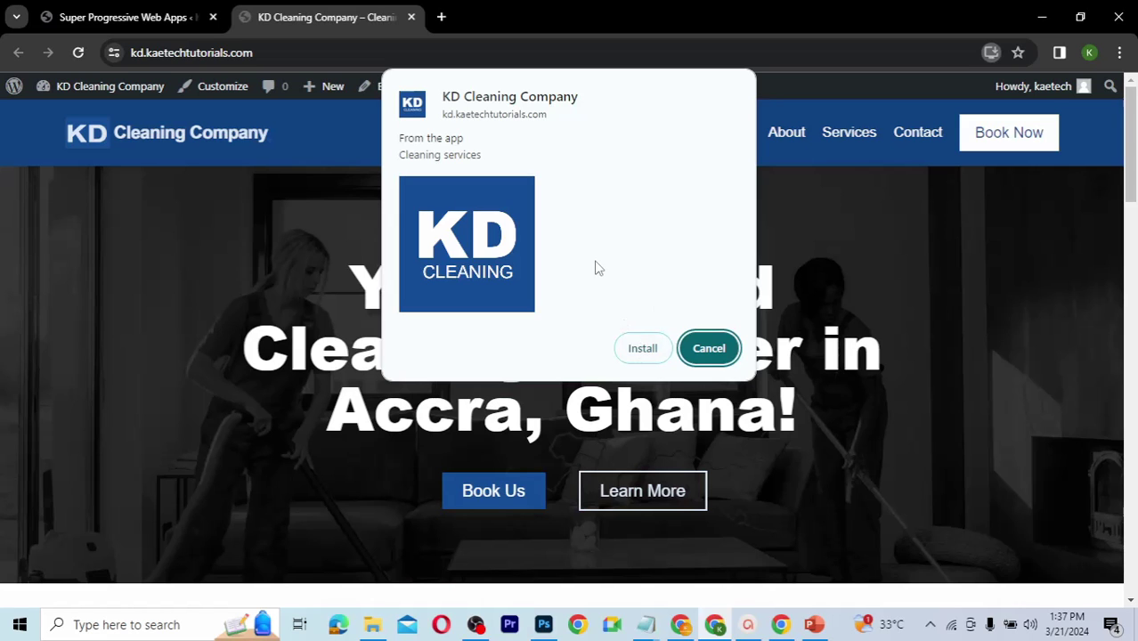
left_click(644, 349)
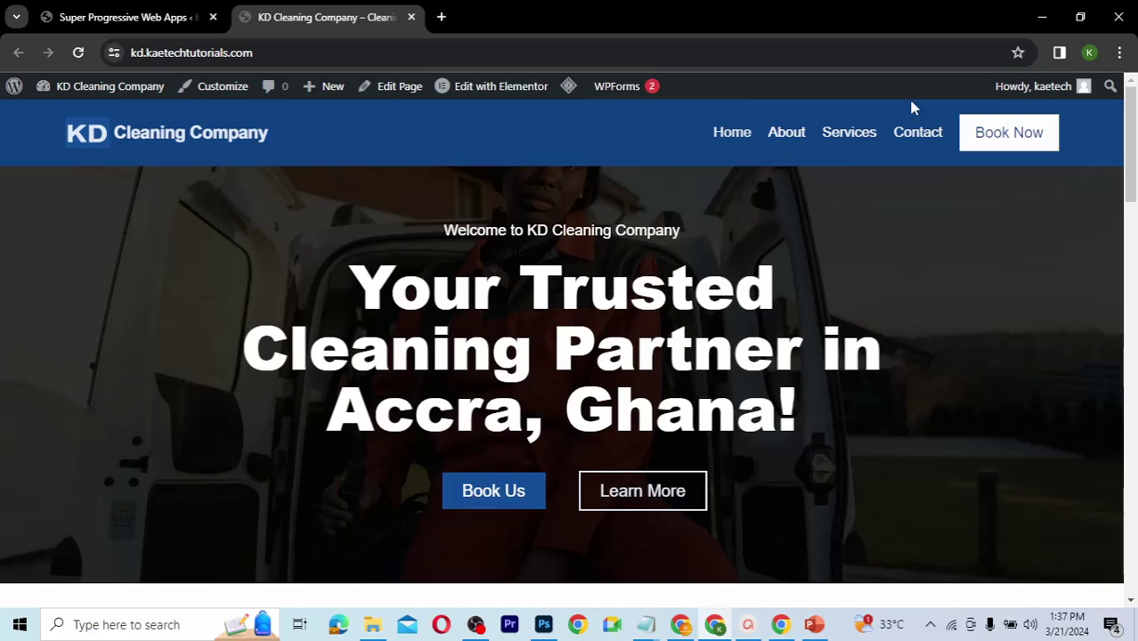
Step: Show the desktop, move the KD Cleaning Company shortcut to an empty area and open the installed app
left_click(1043, 25)
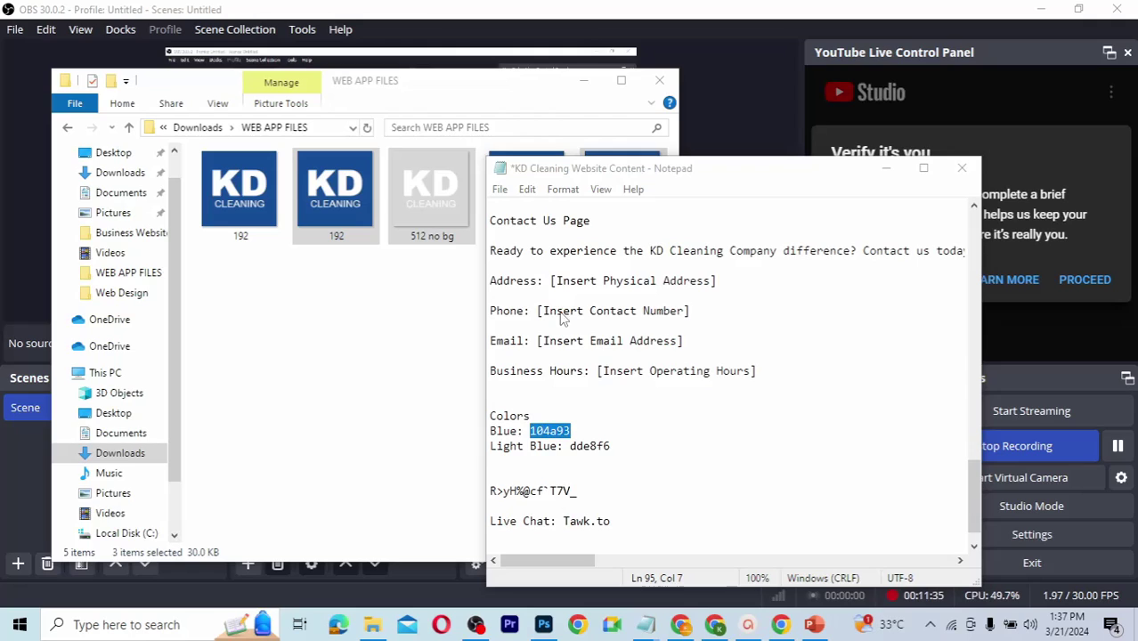
key("super+d")
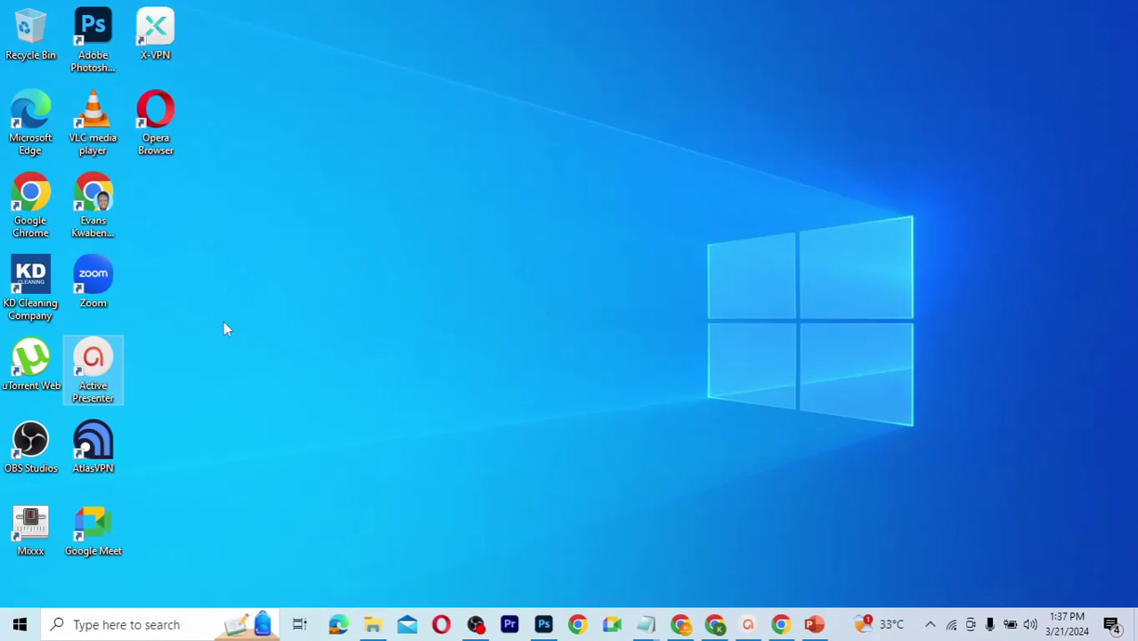
left_click(32, 279)
left_click_drag(32, 279, 223, 285)
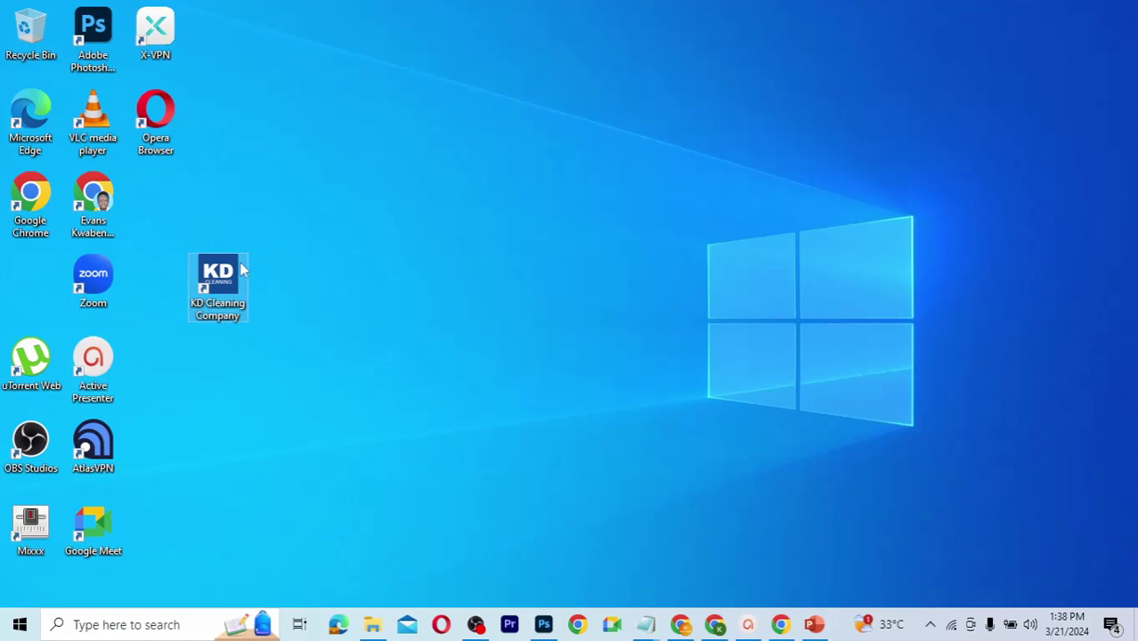
left_click(278, 304)
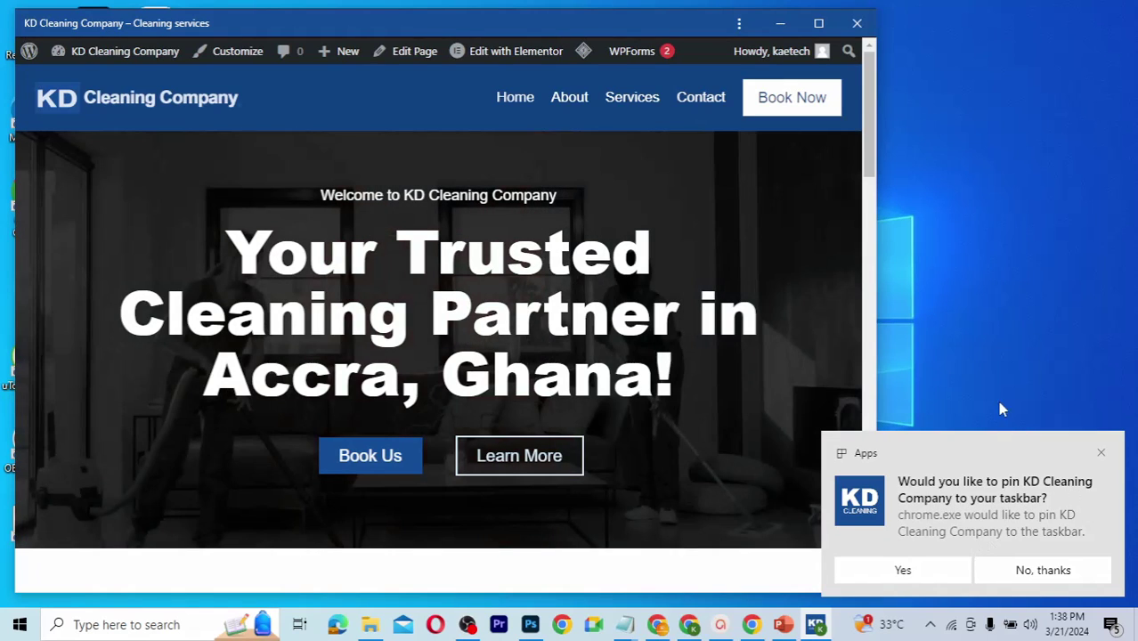
Step: Look through the home page in the installed app, dismiss the taskbar pin request and preview the app's taskbar entry
scroll(625, 337, "down", 5)
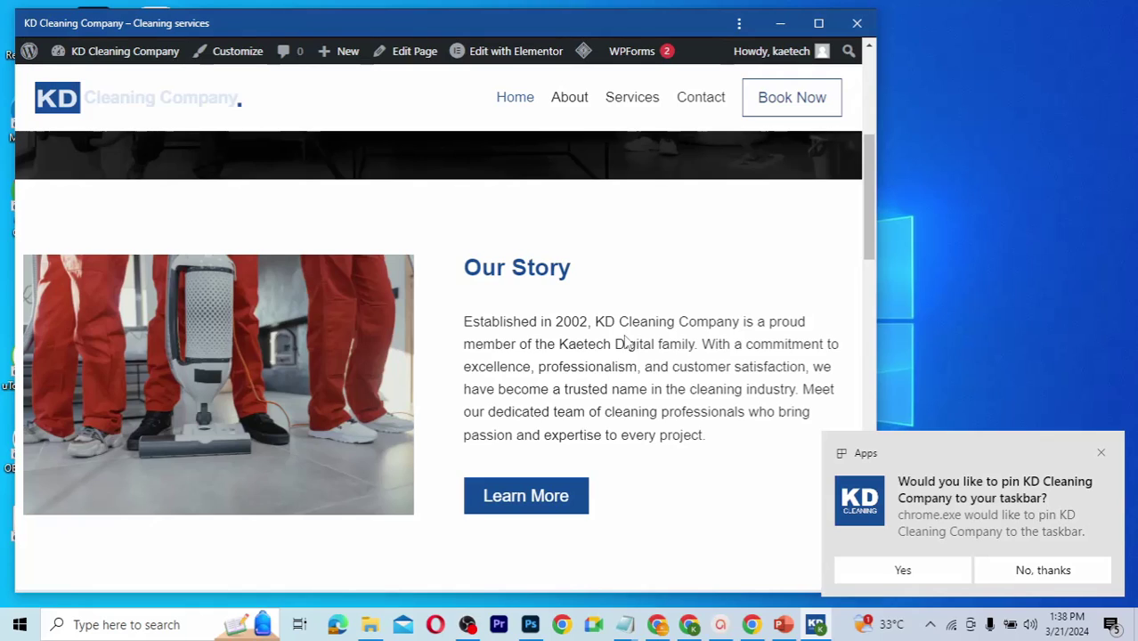
scroll(625, 331, "up", 5)
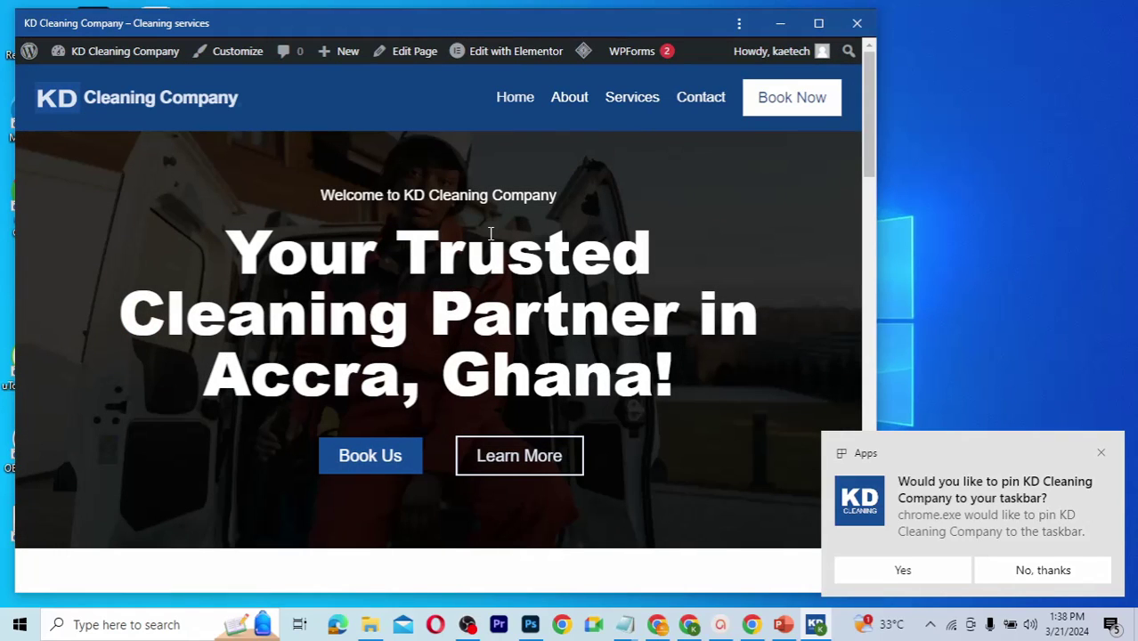
scroll(491, 235, "down", 7)
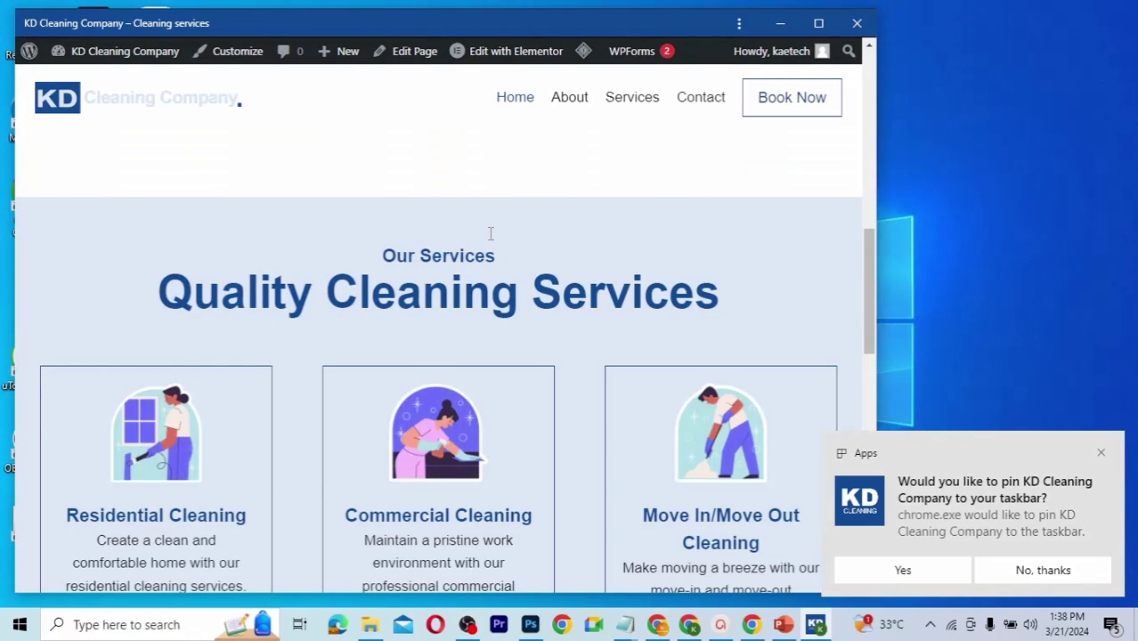
scroll(491, 235, "up", 8)
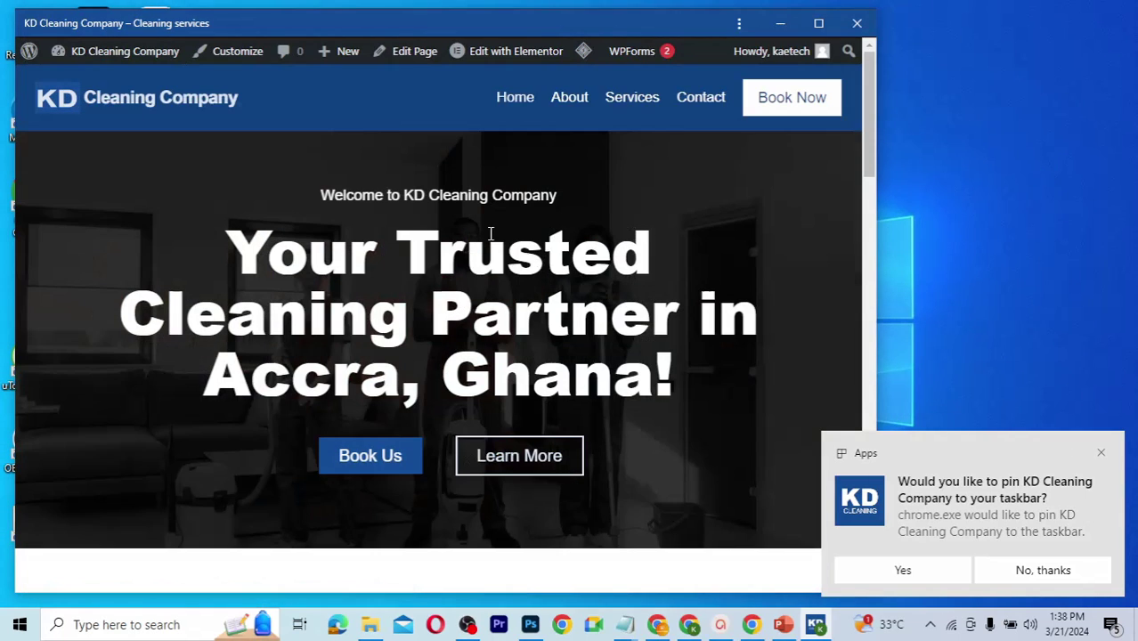
left_click(1102, 454)
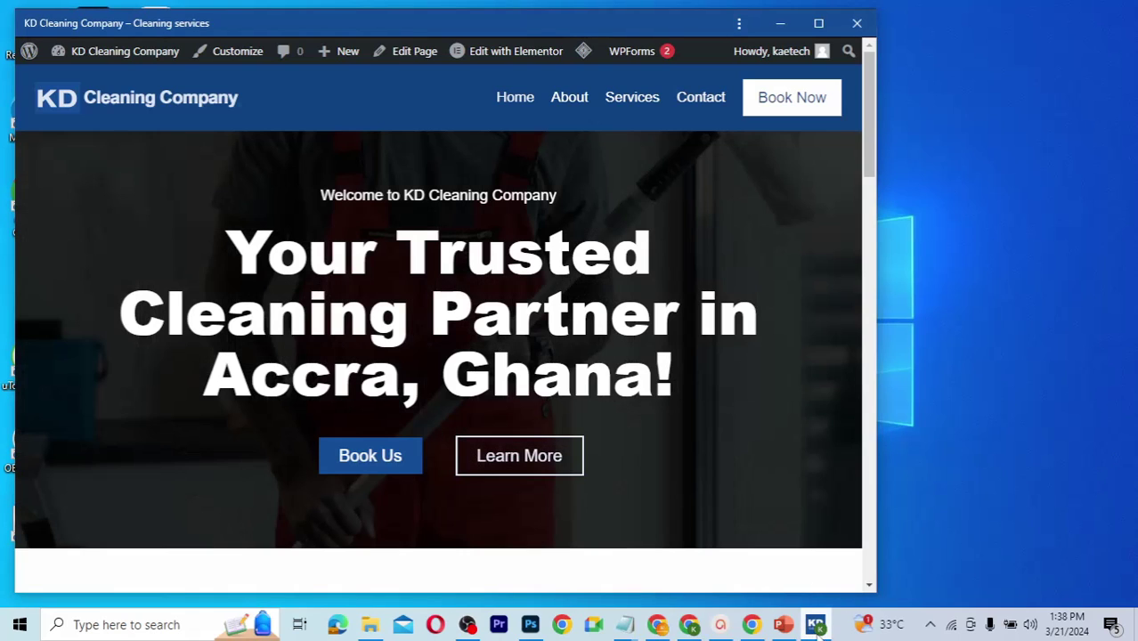
mouse_move(823, 630)
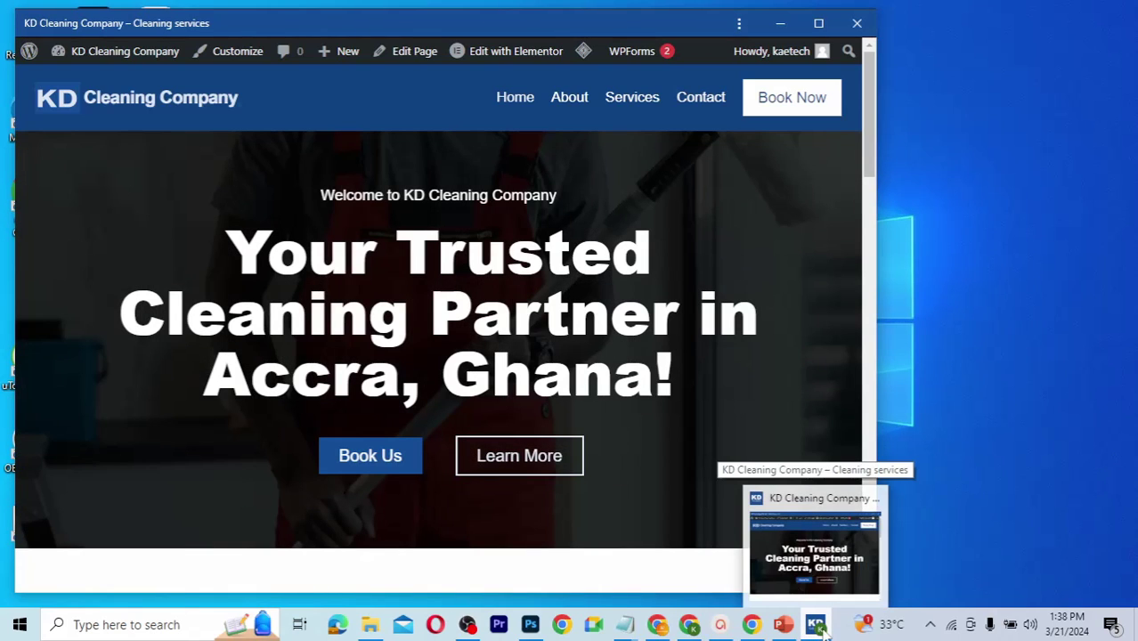